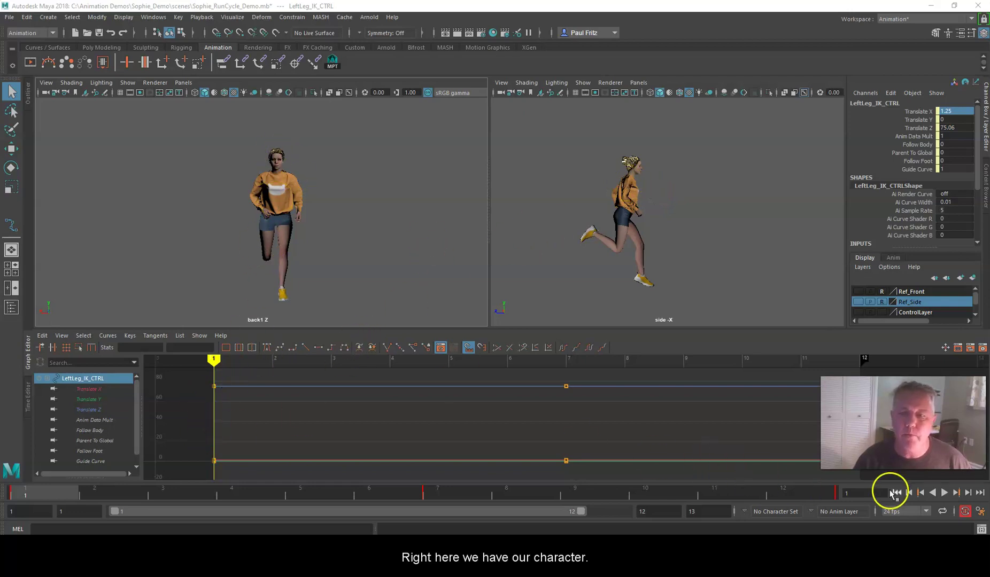
Play back the in-place run cycle, turn on the grid in the side view, and stop the playback.
key("alt+v")
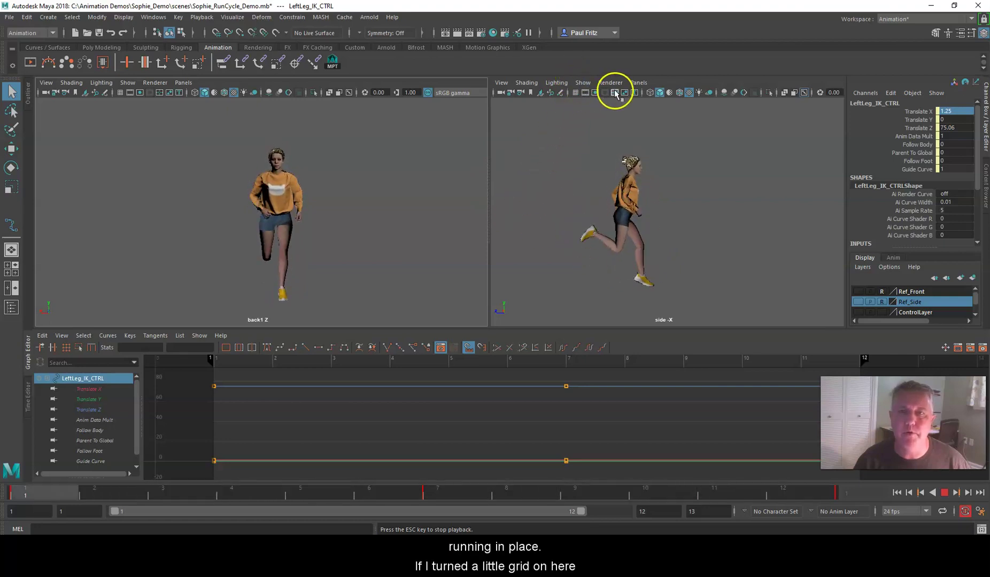
left_click(574, 93)
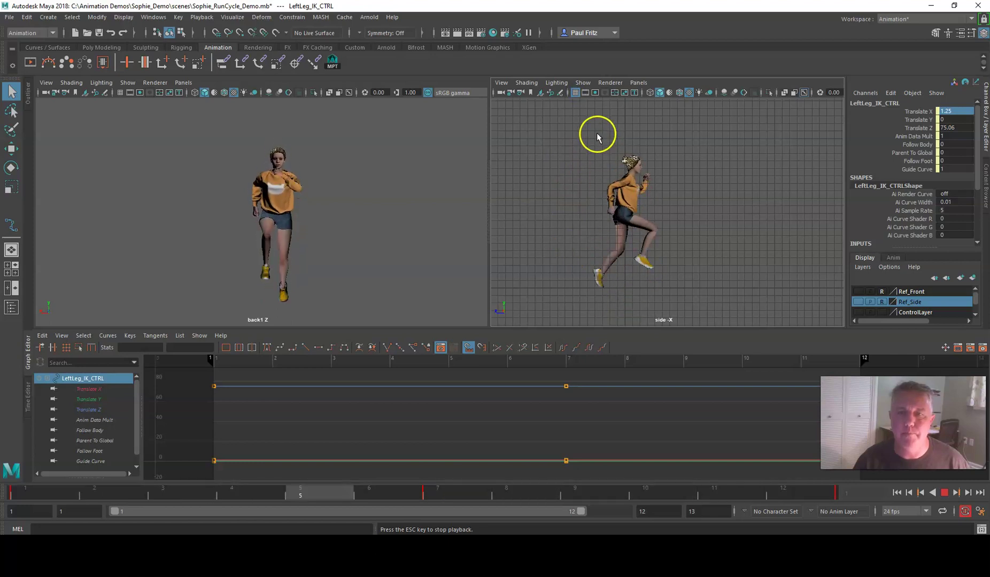
left_click(944, 492)
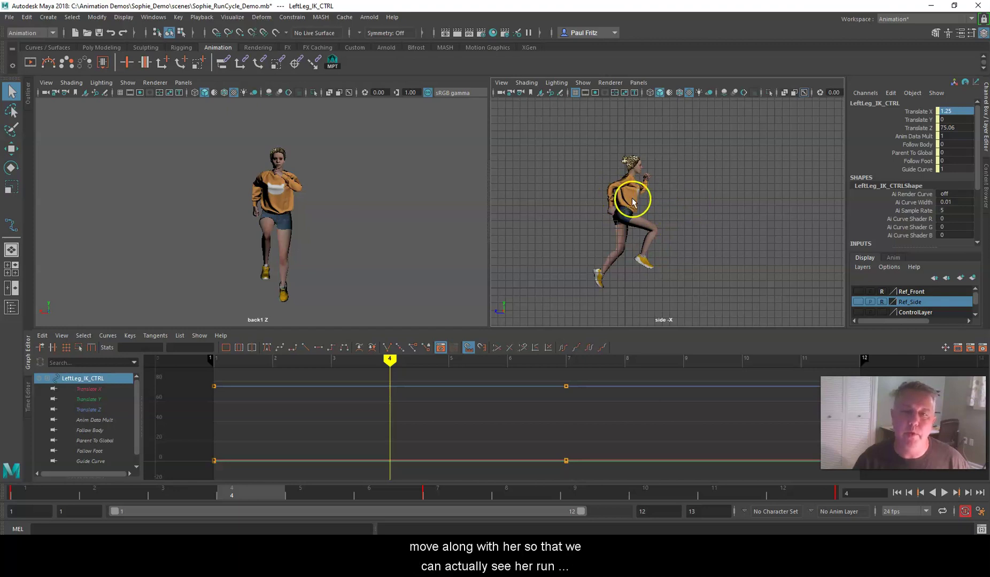
left_click(684, 197)
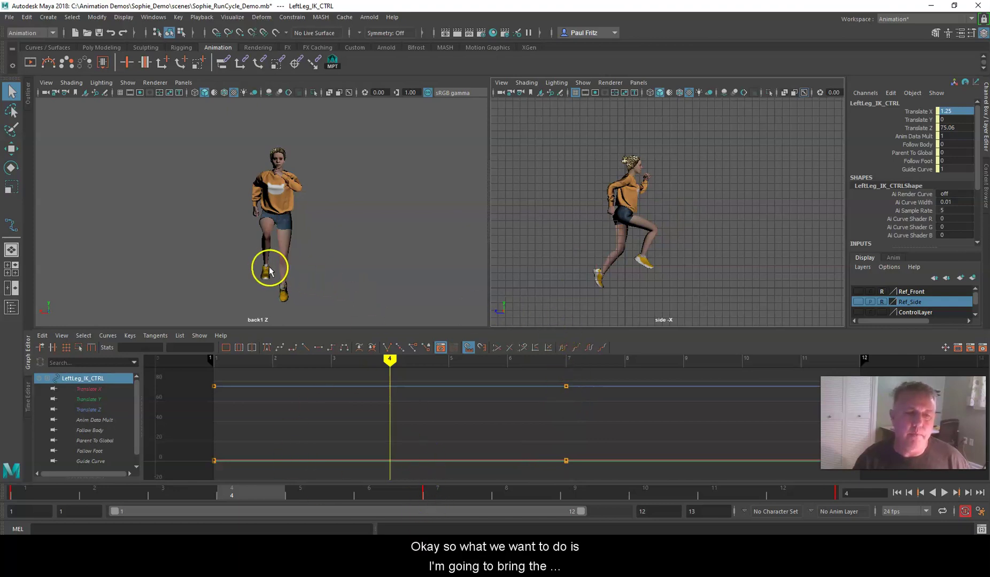
Make the ControlLayer visible and enlarge the side view, keeping the whole character and her feet in frame.
left_click(858, 312)
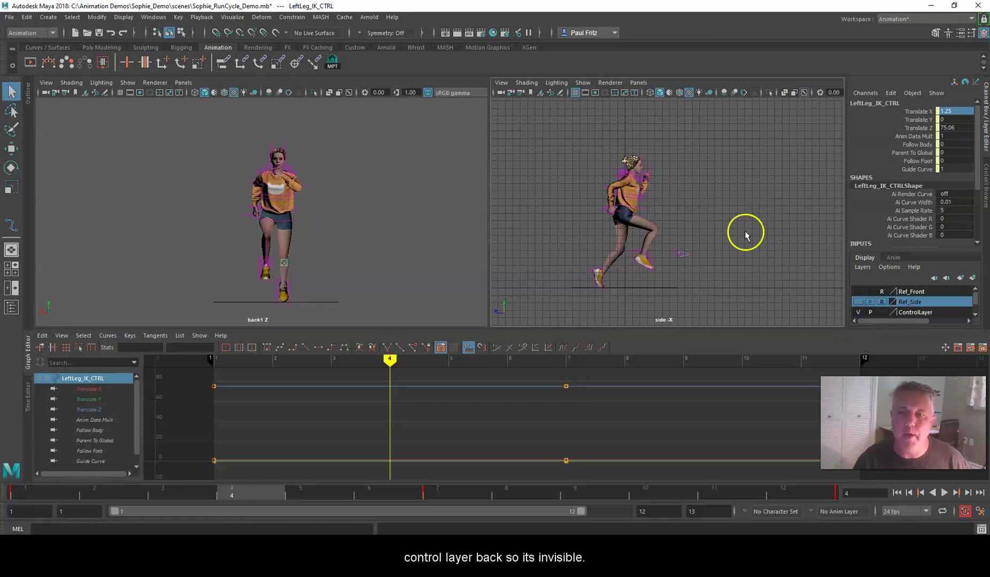
left_click(549, 289)
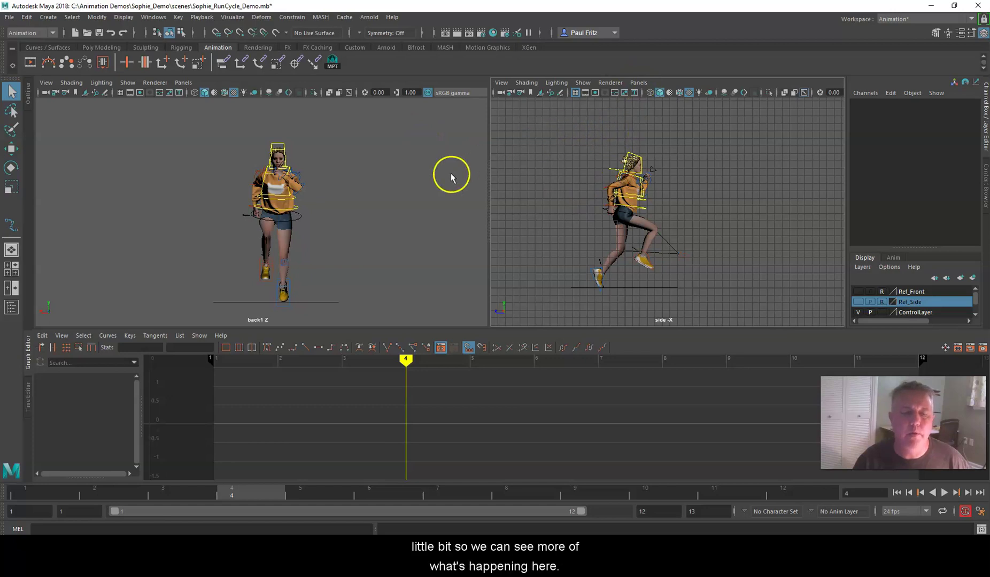
left_click_drag(489, 205, 204, 202)
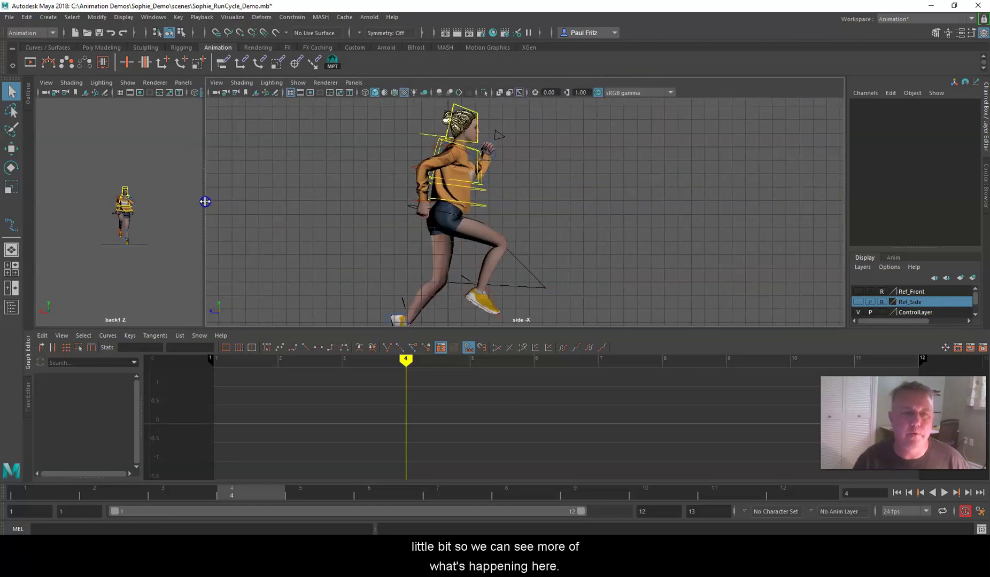
scroll(623, 244, "down", 2)
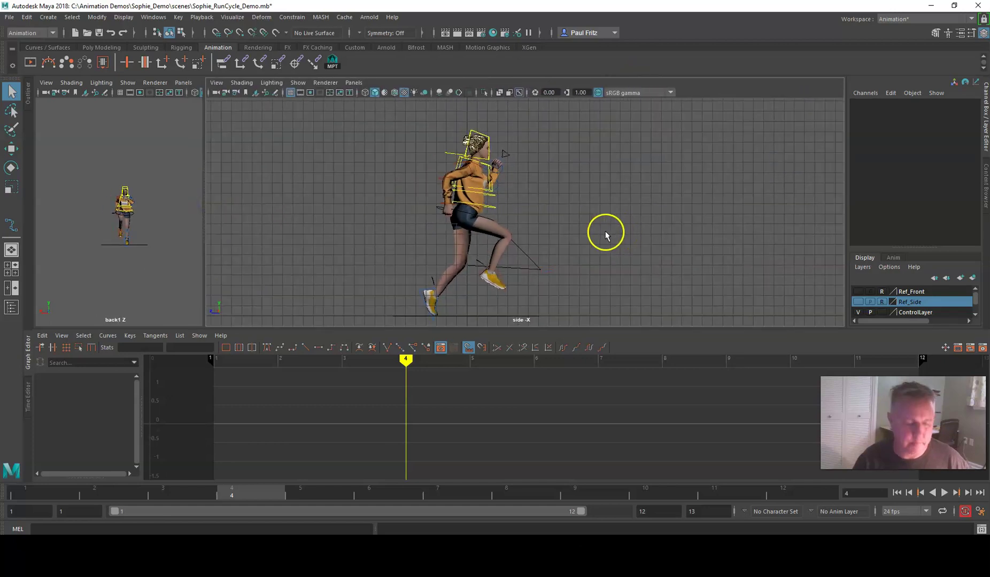
middle_click_drag(591, 237, 572, 204, "alt")
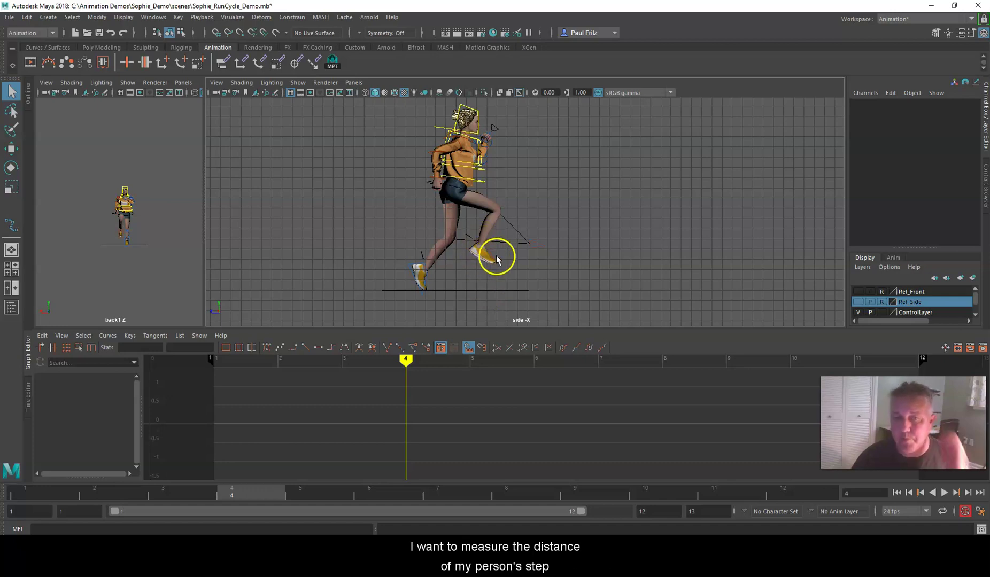
Select the global control at the base of the character's feet and examine its circle in the perspective view.
left_click(497, 290)
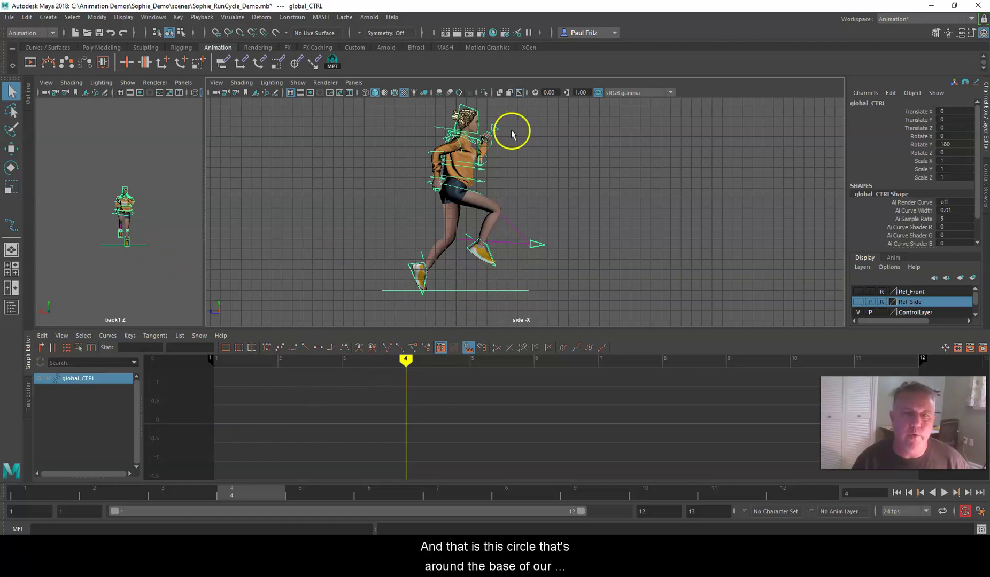
left_click(354, 83)
mouse_move(420, 92)
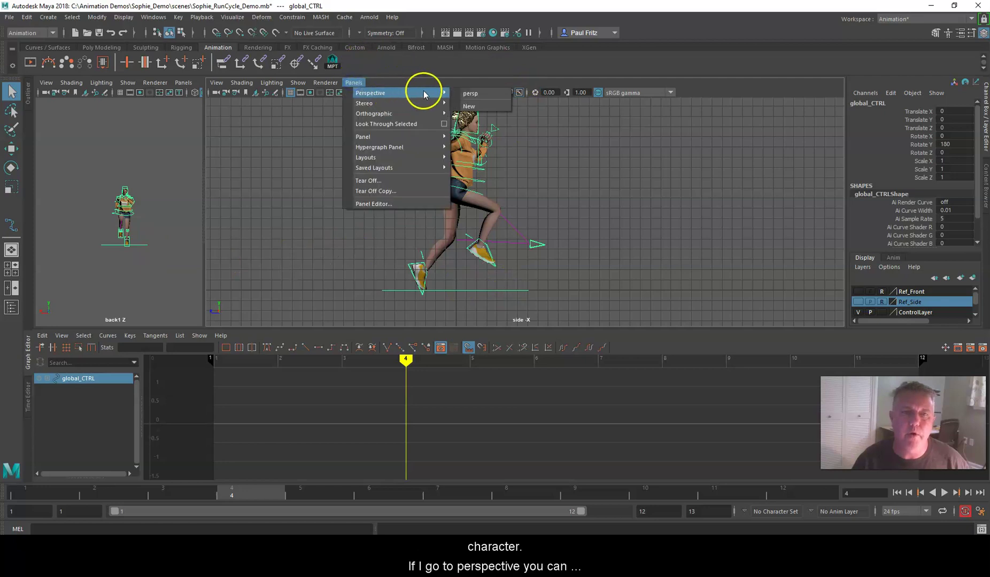
left_click(470, 99)
left_click_drag(526, 204, 470, 248, "alt")
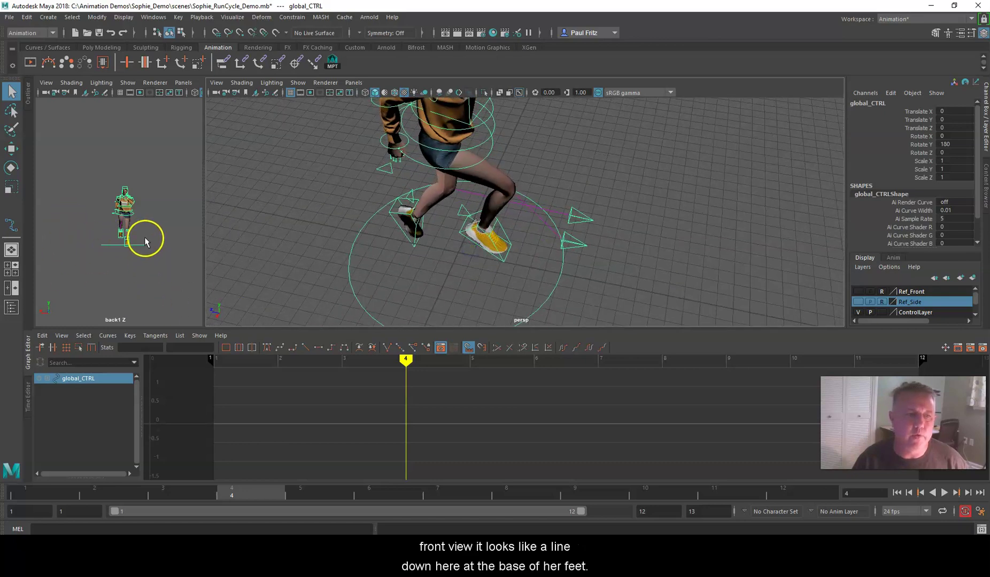
left_click_drag(461, 283, 495, 221, "alt")
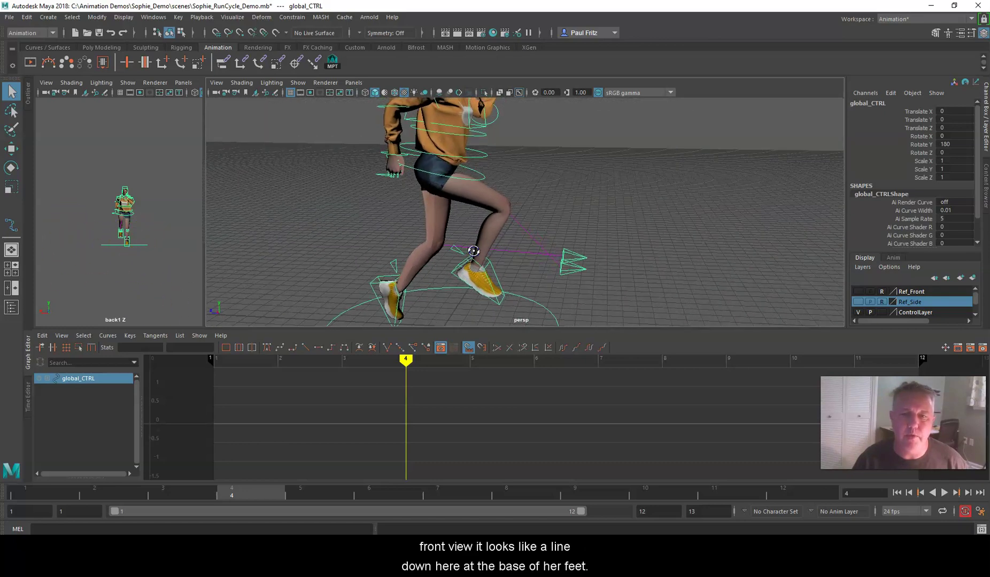
right_click_drag(495, 222, 552, 260, "alt")
mouse_move(552, 261)
left_mouse_down("alt")
mouse_move(549, 271)
mouse_move(532, 254)
mouse_move(538, 268)
left_mouse_up("alt")
Select the global control's entire frame range on the timeline and bring up the commands for deleting its keys.
left_click(118, 424)
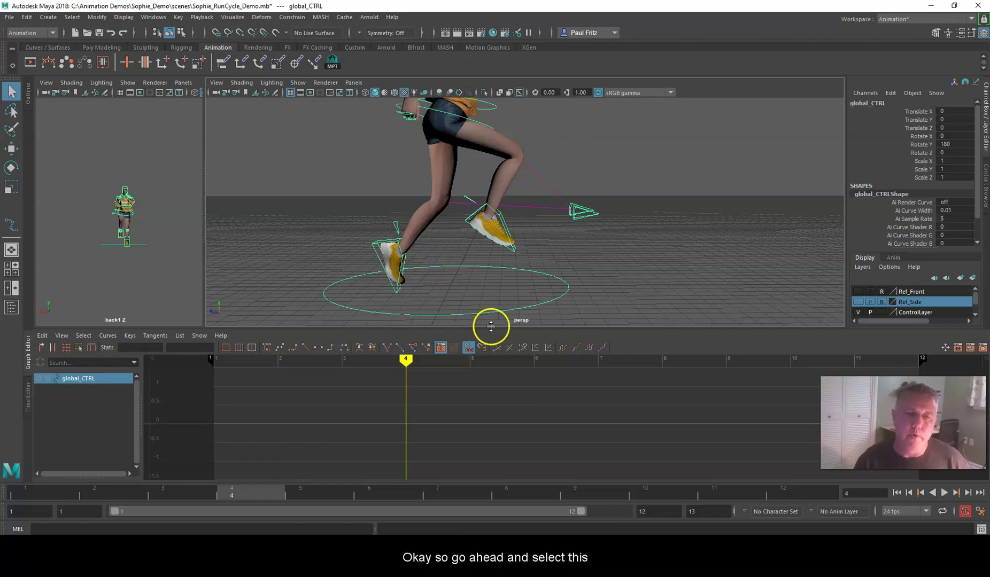
left_click_drag(568, 309, 559, 298)
left_click(559, 300)
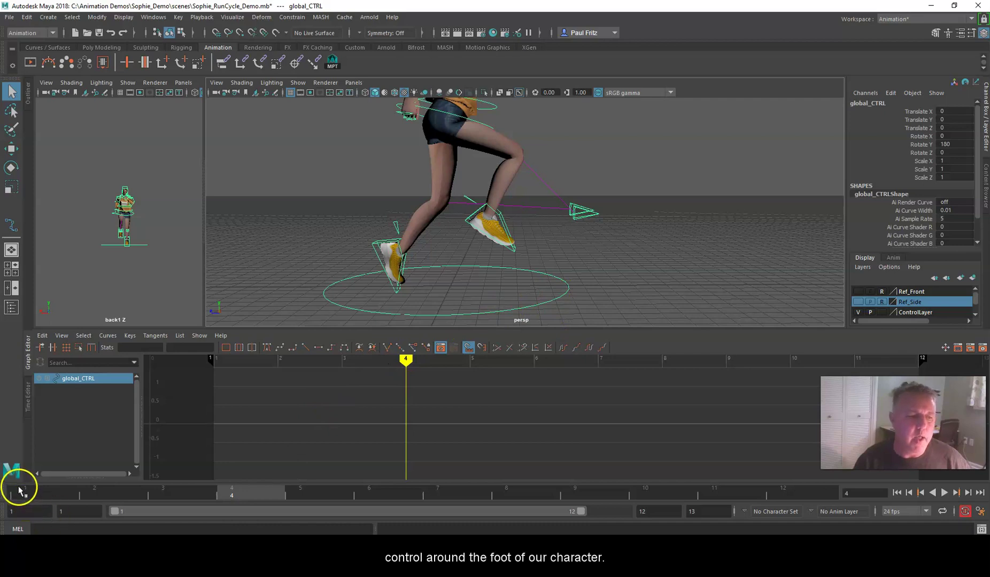
scroll(375, 235, "down", 2)
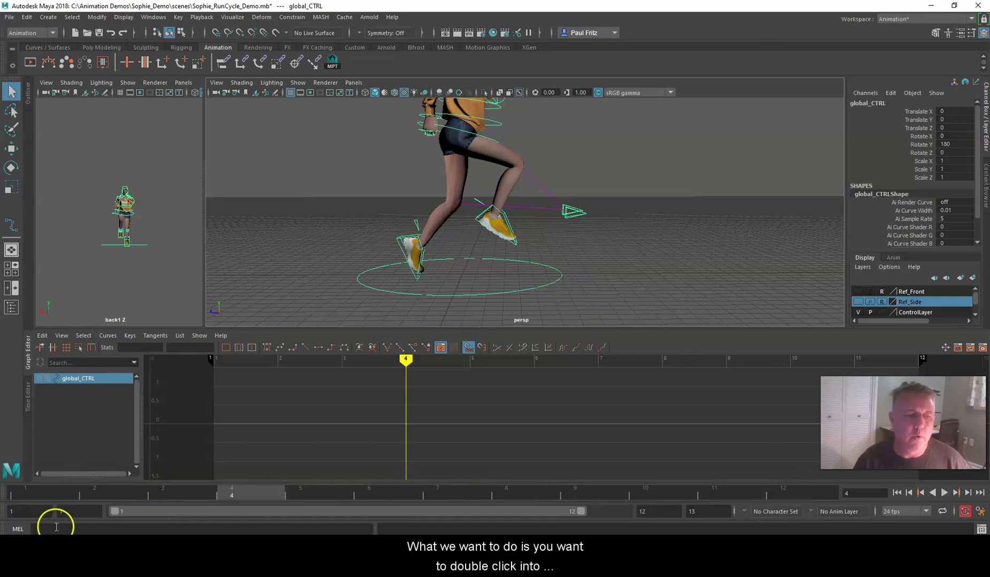
double_click(59, 495)
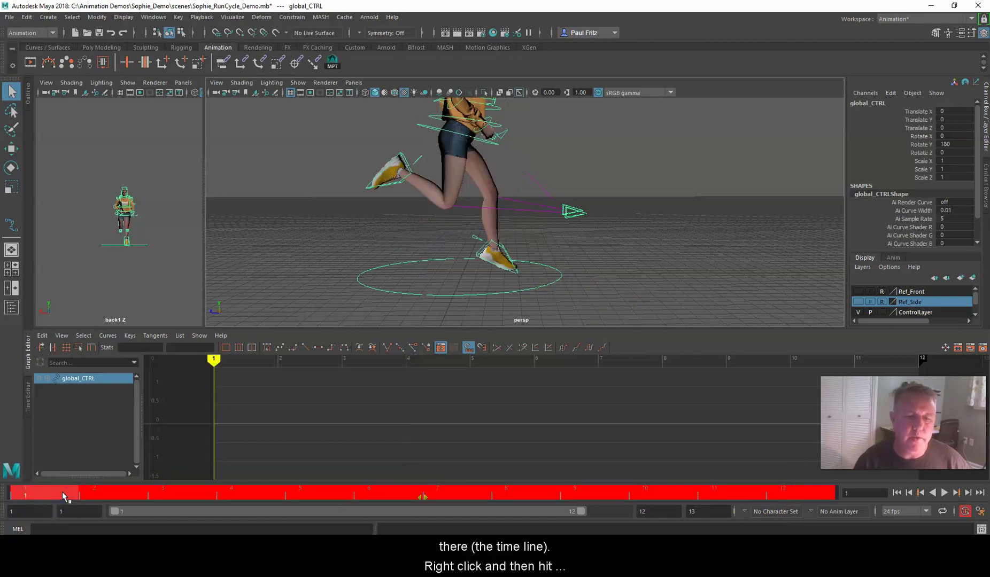
right_click(52, 495)
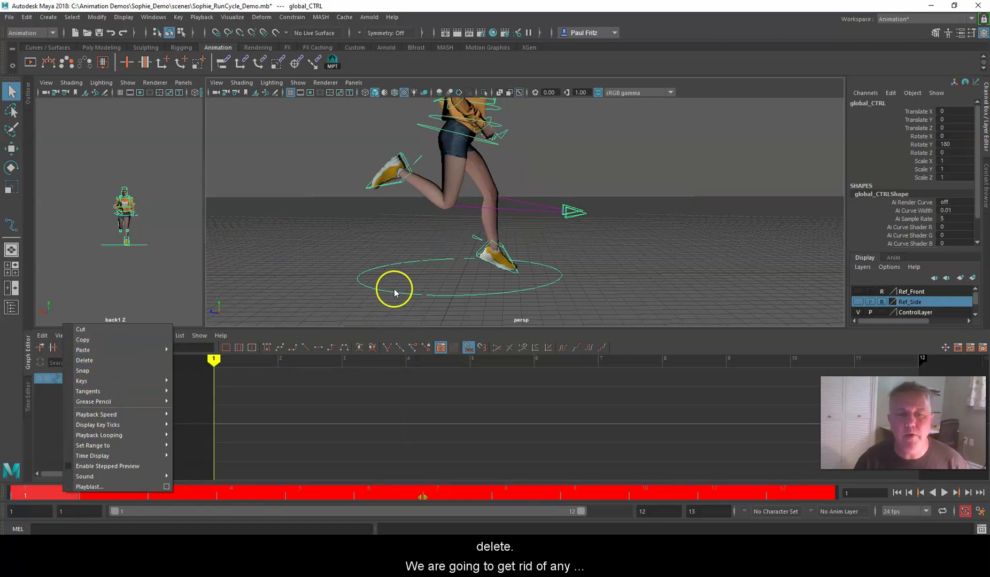
left_click(409, 301)
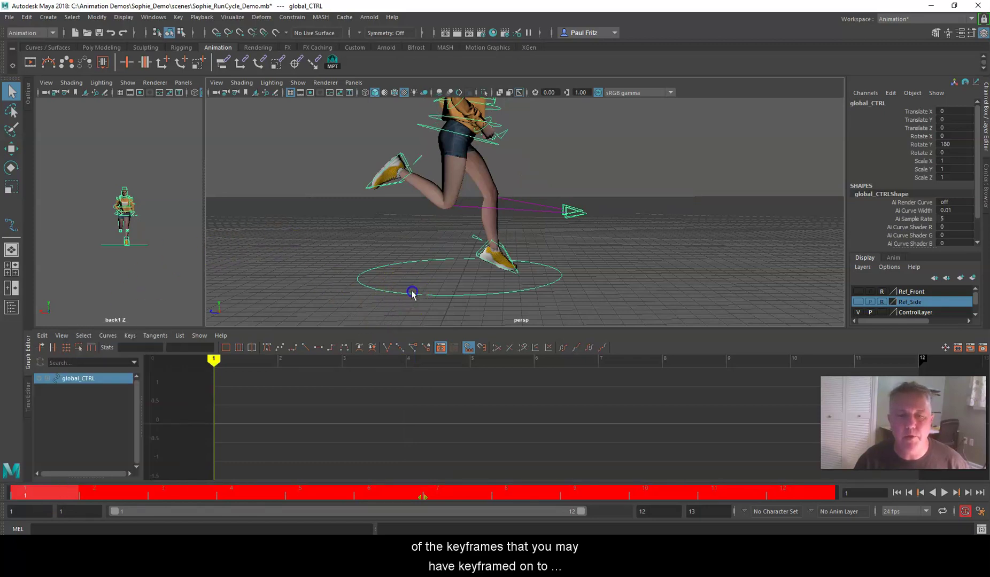
Select all of the character's rig controls at once to inspect their keyframes and animation curves.
left_click(411, 294)
scroll(414, 278, "down", 3)
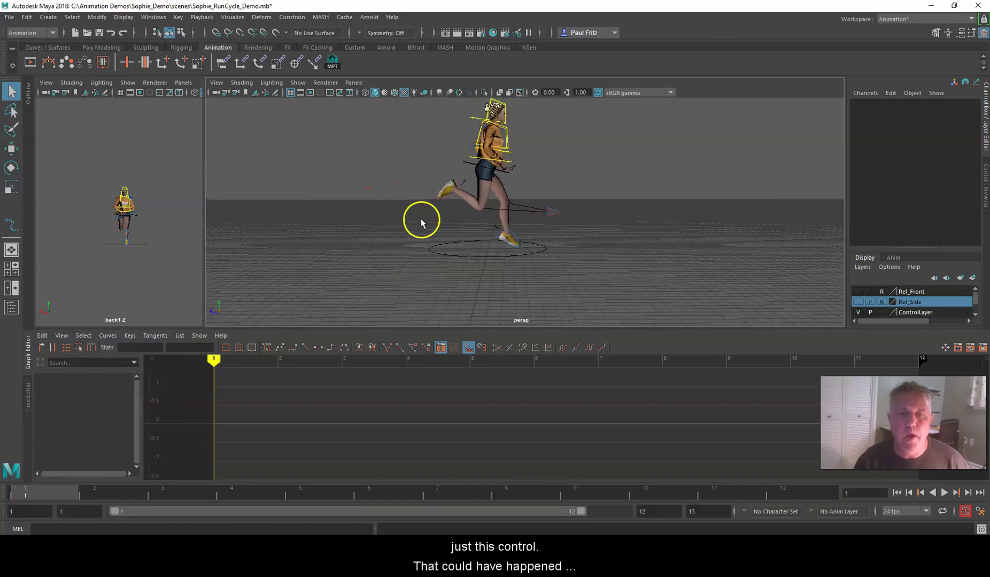
middle_click_drag(410, 227, 400, 285, "alt")
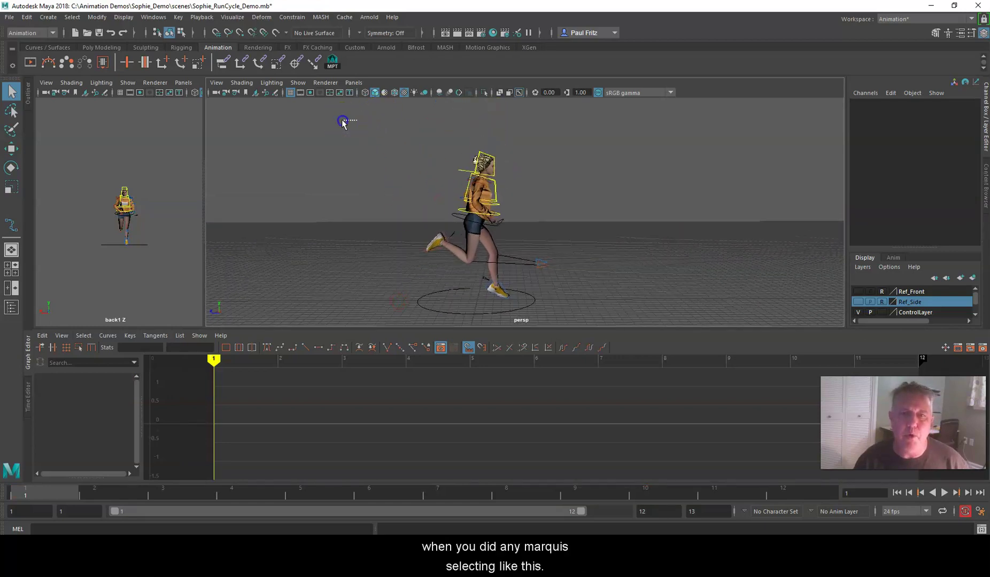
key("ctrl+shift+a")
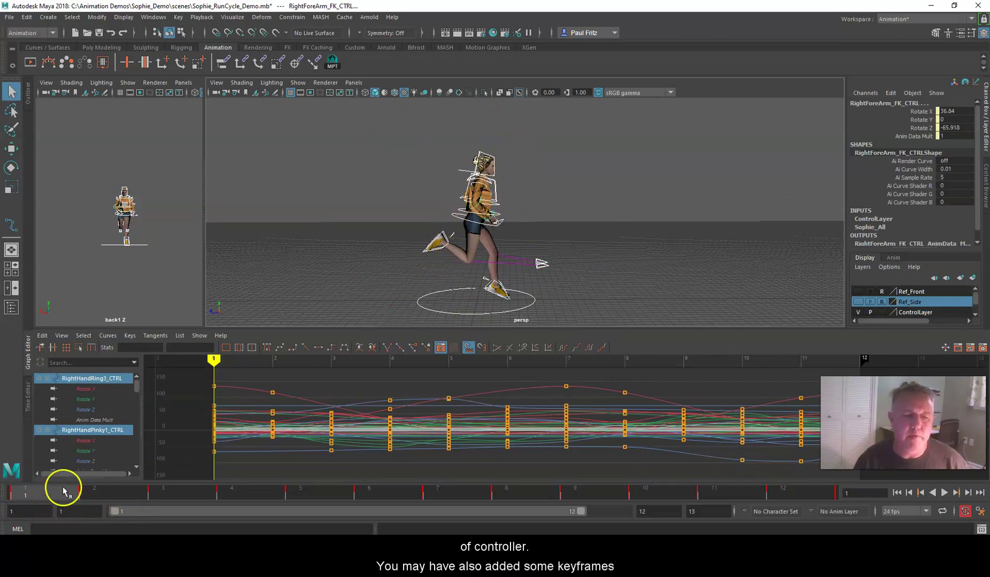
Select only the global control and switch the perspective panel back to the orthographic side view.
left_click(476, 314)
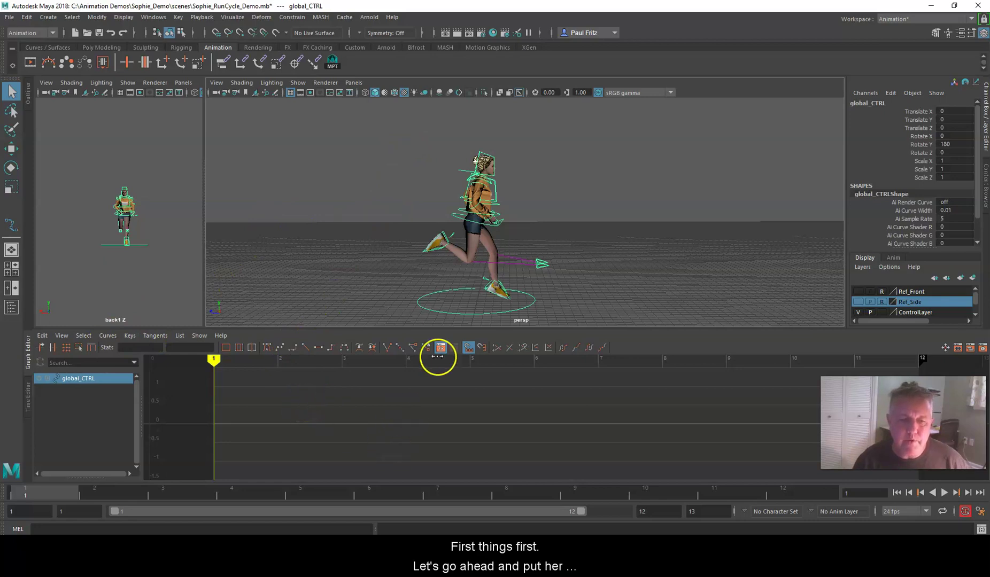
left_click(353, 82)
mouse_move(368, 114)
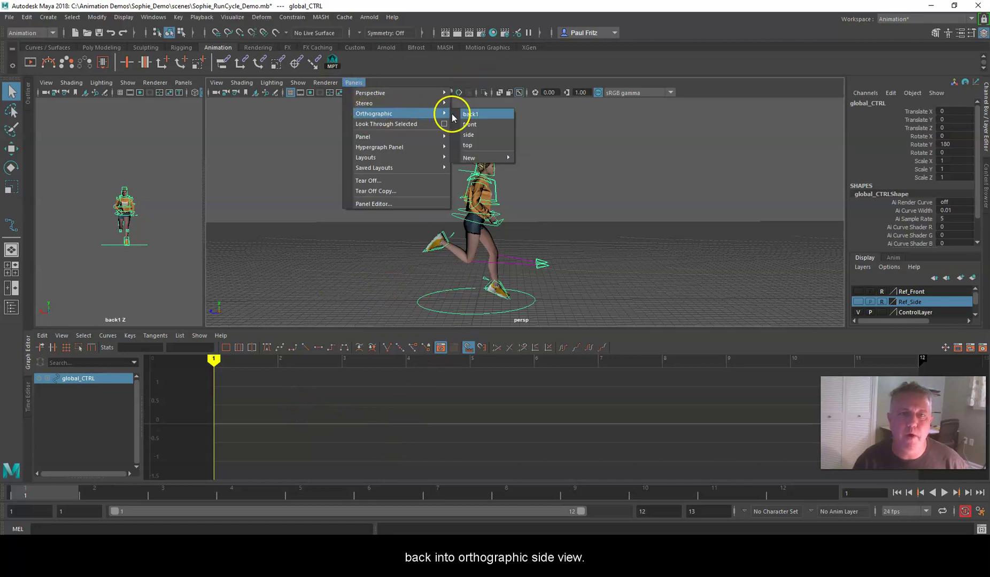
left_click(472, 134)
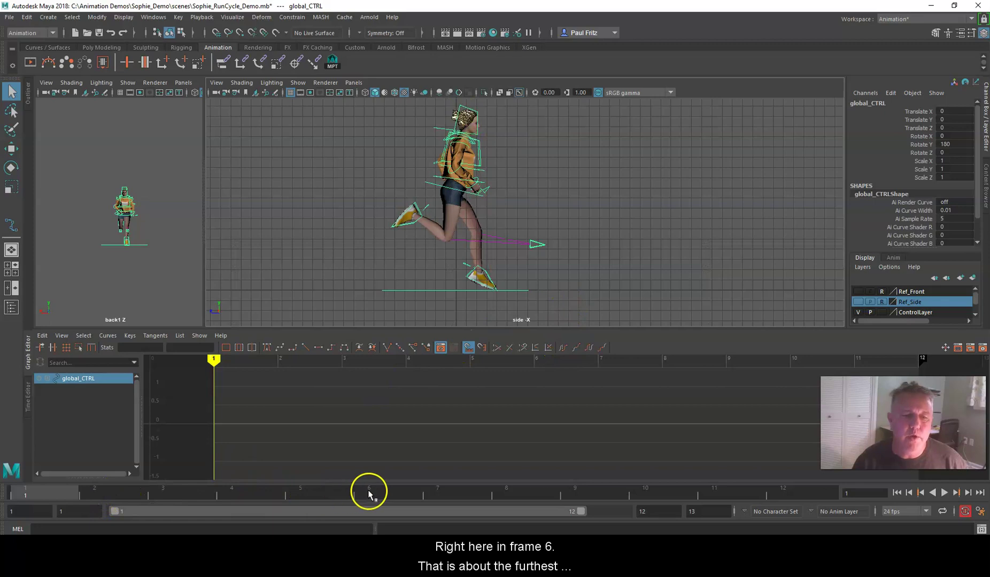
Compare the character's stride at frames 5 and 6 and stay on frame 6.
left_click(377, 491)
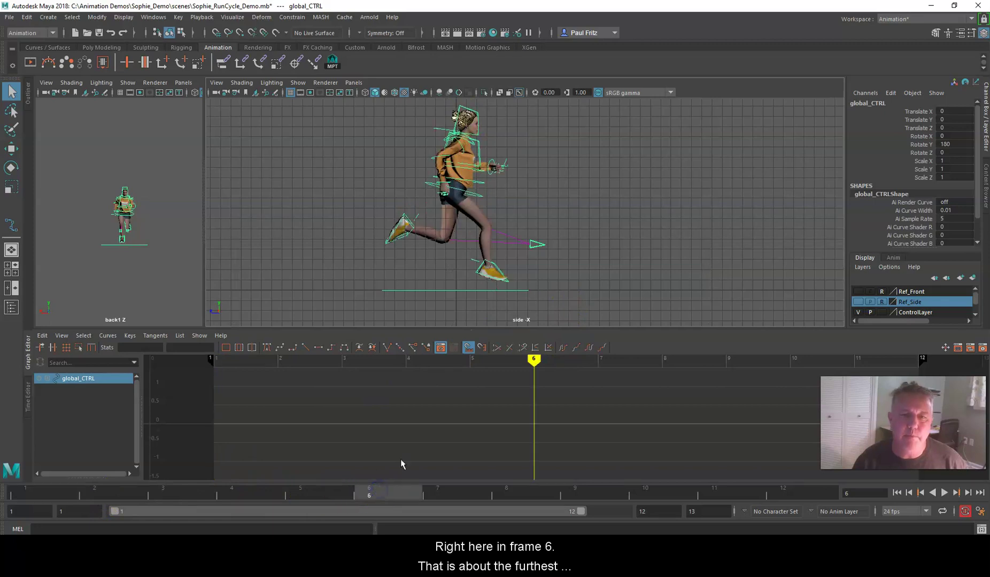
left_click(320, 491)
left_click(400, 496)
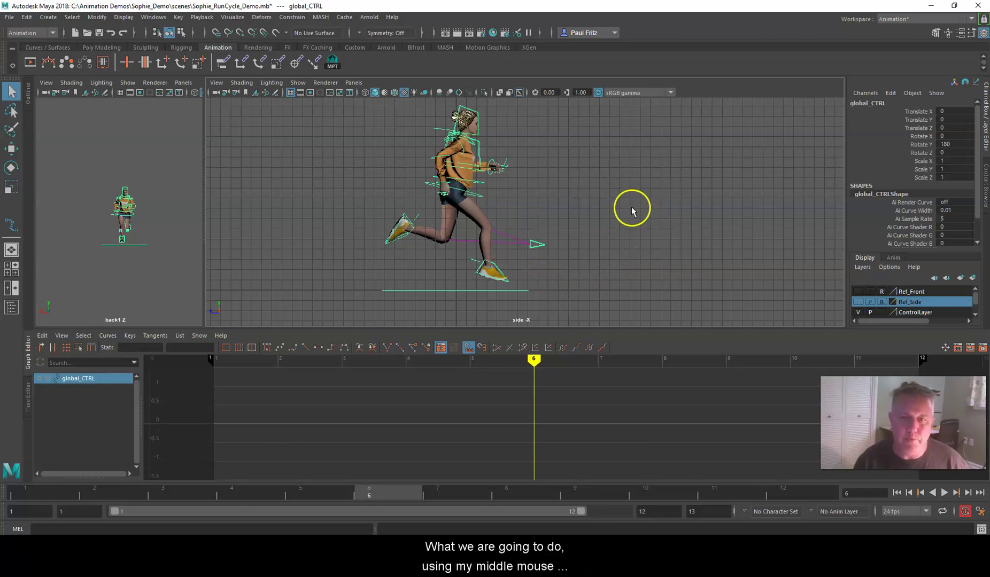
Move the global control forward one step length to Translate Z -87.762 and extend the playback range to frame 13.
middle_click_drag(617, 212, 667, 237, "alt")
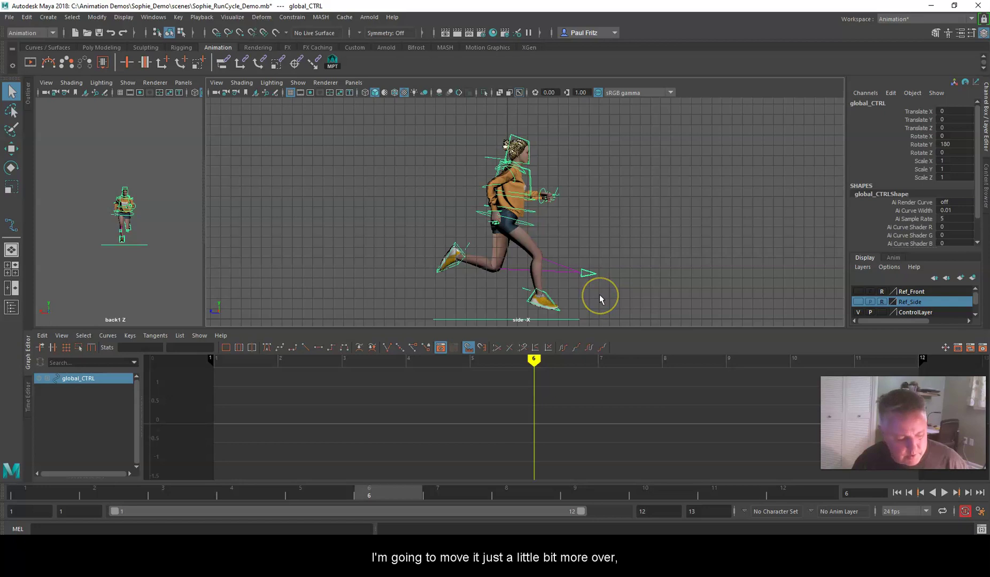
middle_click_drag(599, 295, 593, 298)
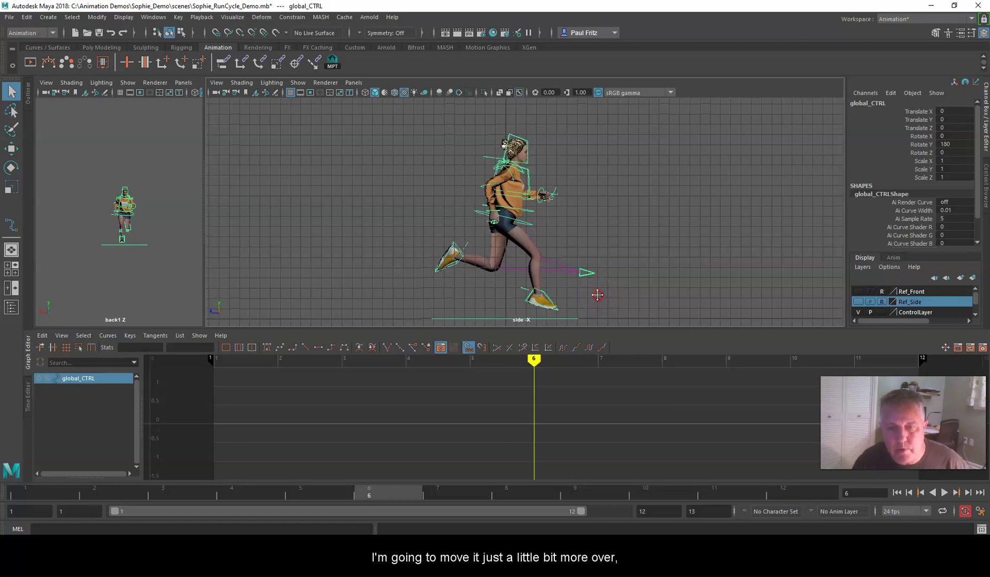
key("w")
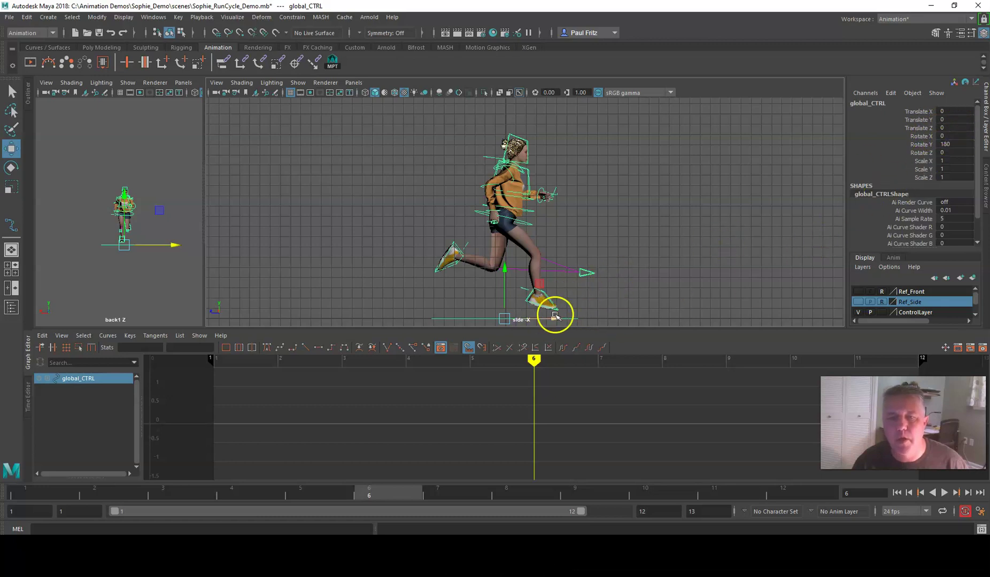
left_click_drag(555, 320, 645, 317)
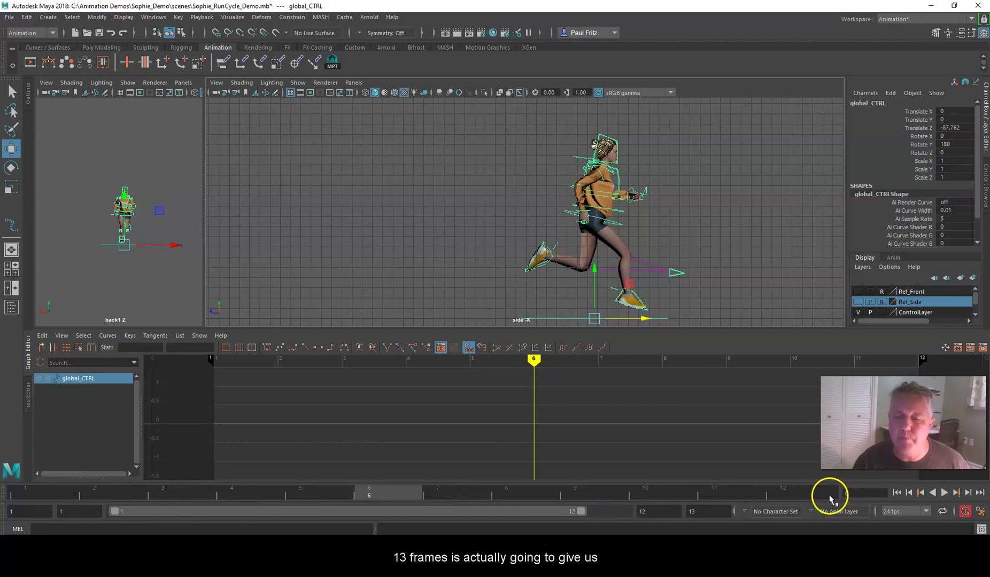
double_click(514, 513)
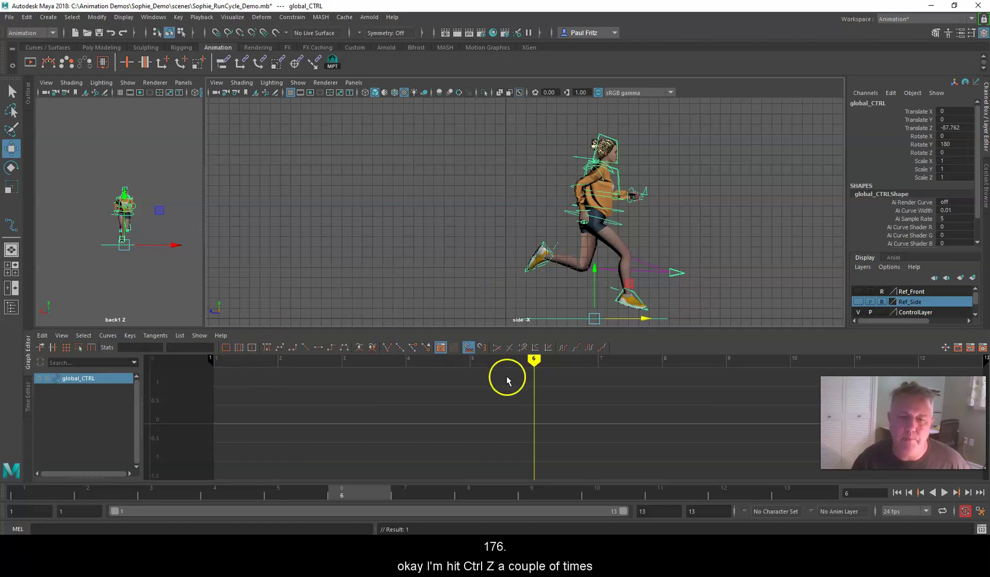
Undo the playback range extension and the global control's forward move, and go to frame 1.
key("ctrl+z")
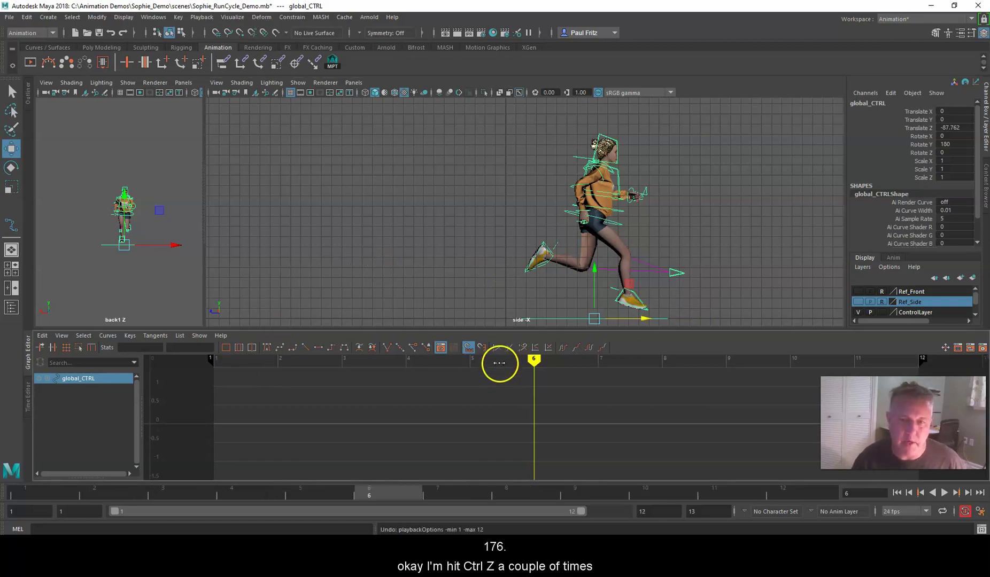
key("ctrl+z")
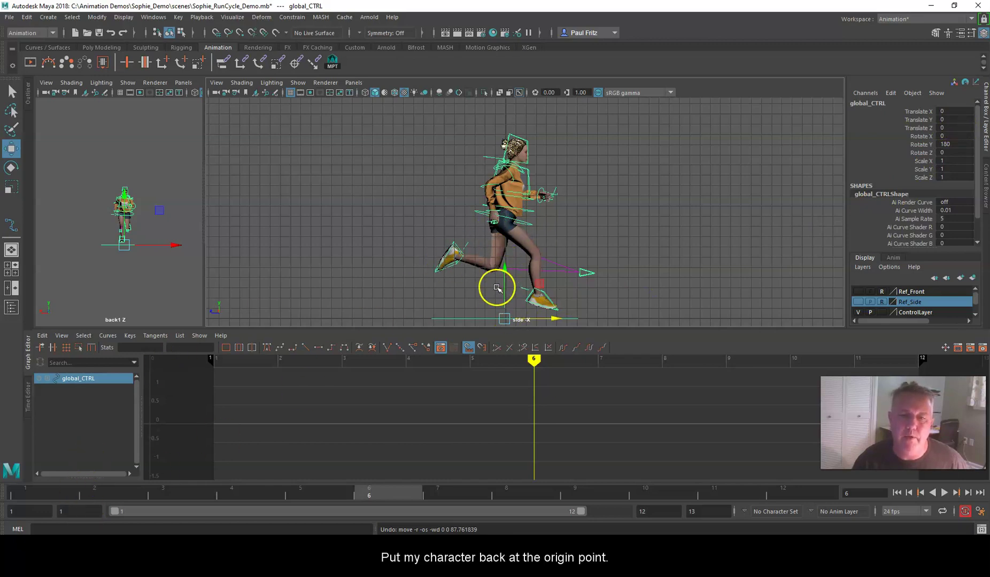
left_click(18, 492)
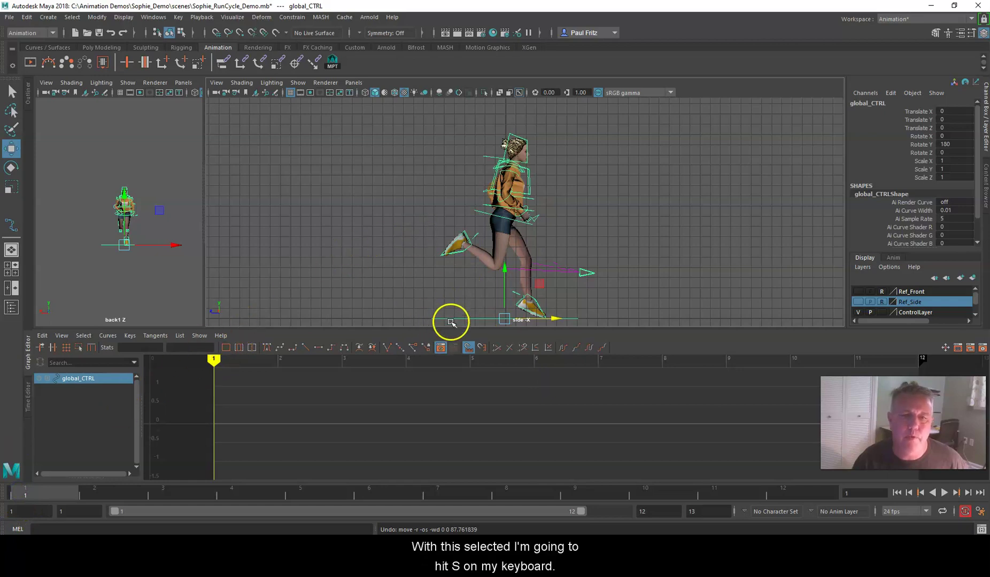
Key all of the global control's channels at frame 1 and make sure auto keyframing is on.
key("s")
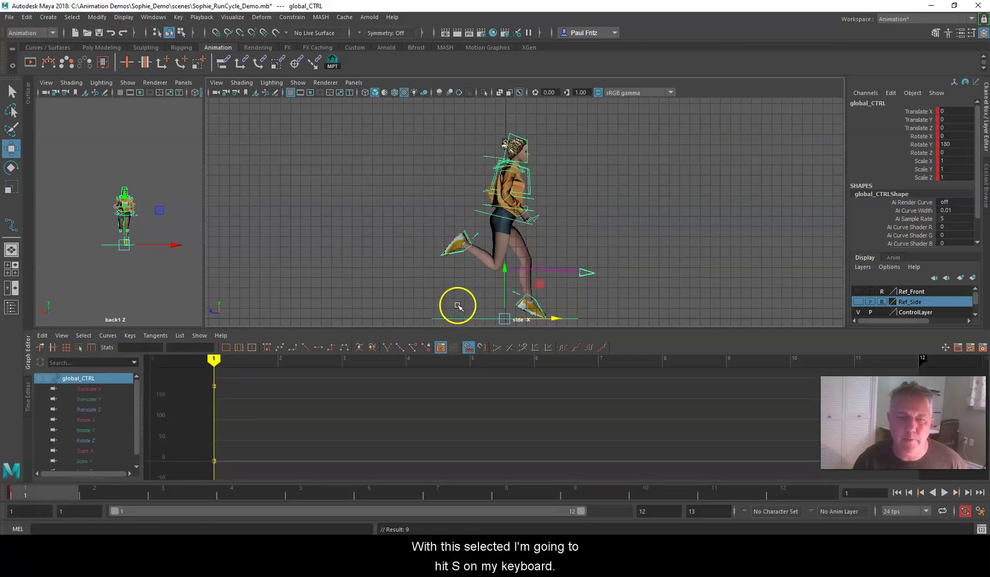
left_click(965, 512)
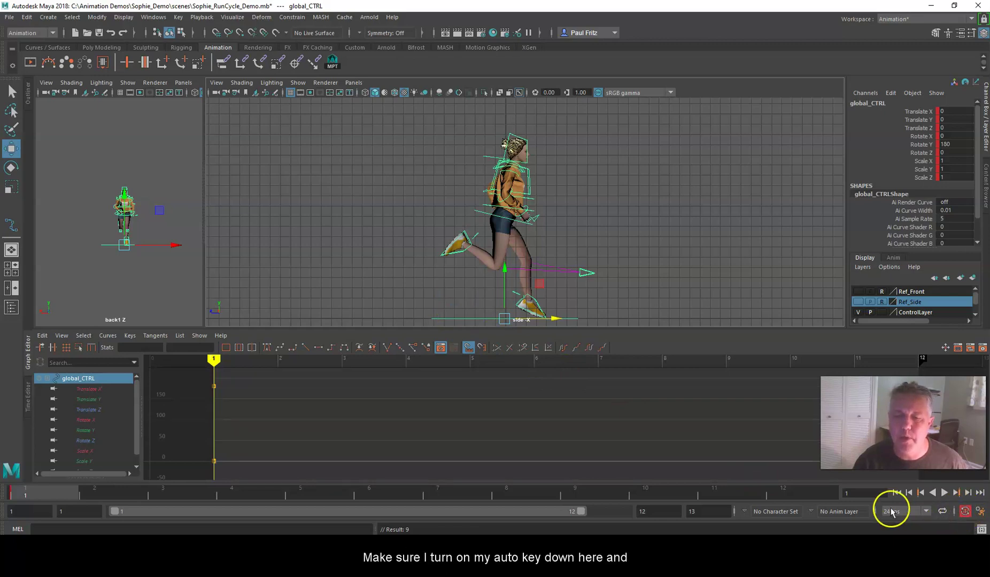
Extend the playback range to frame 13 and set the global control's Translate Z to -176 at that frame.
left_click_drag(580, 512, 612, 511)
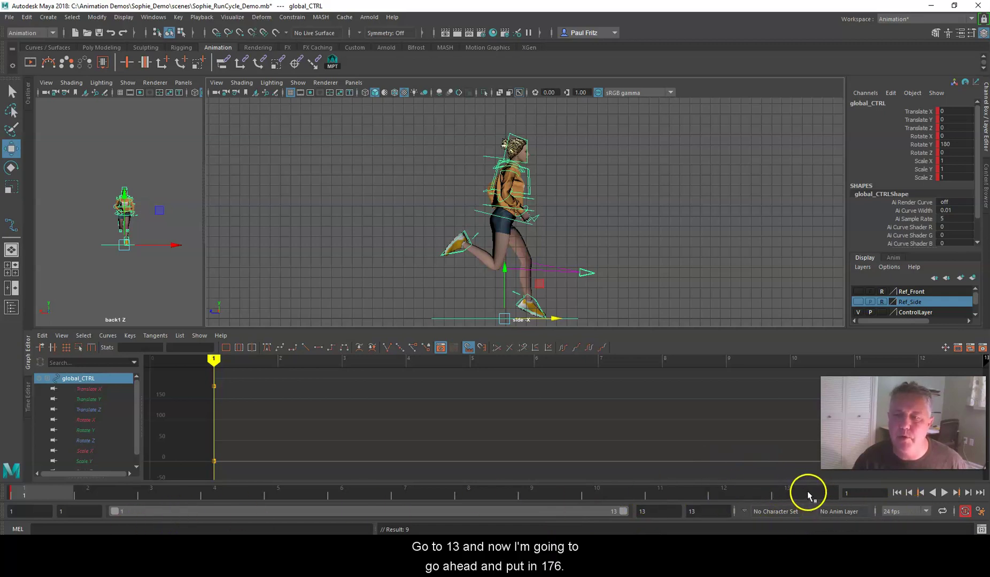
left_click(807, 495)
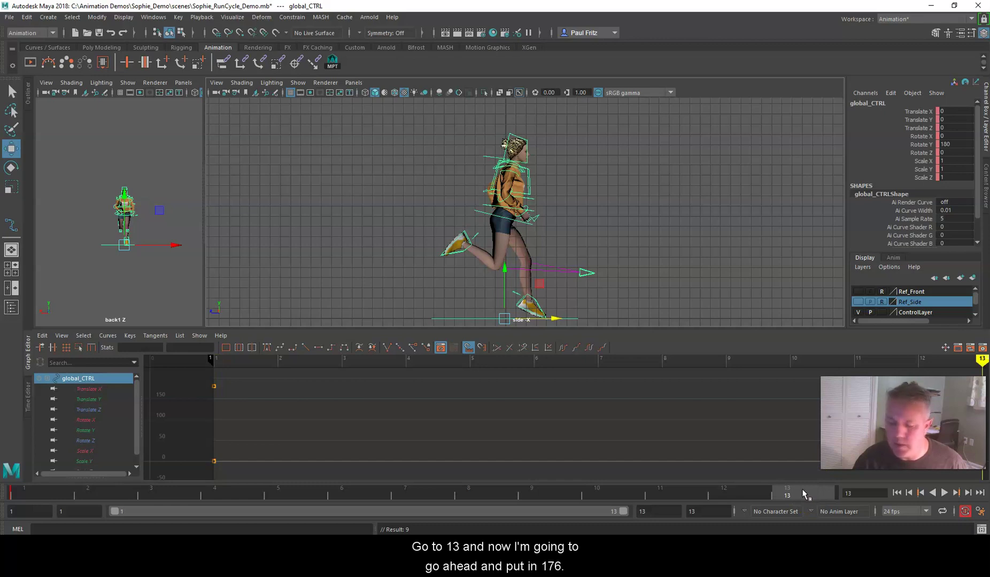
key("6")
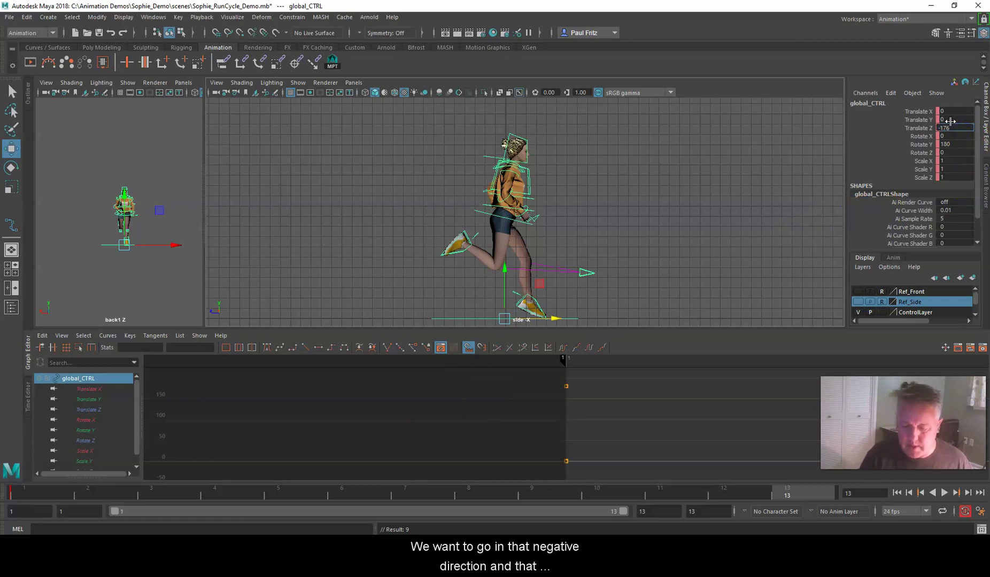
key("Return")
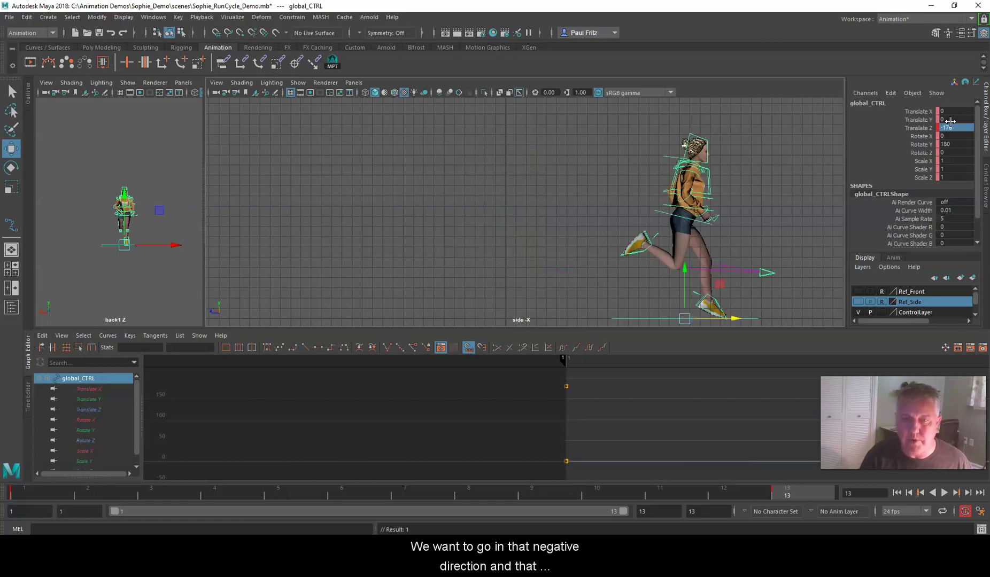
Play the animation from frame 1 to check the forward run, stop it and return to frame 1.
left_click(897, 492)
left_click(943, 493)
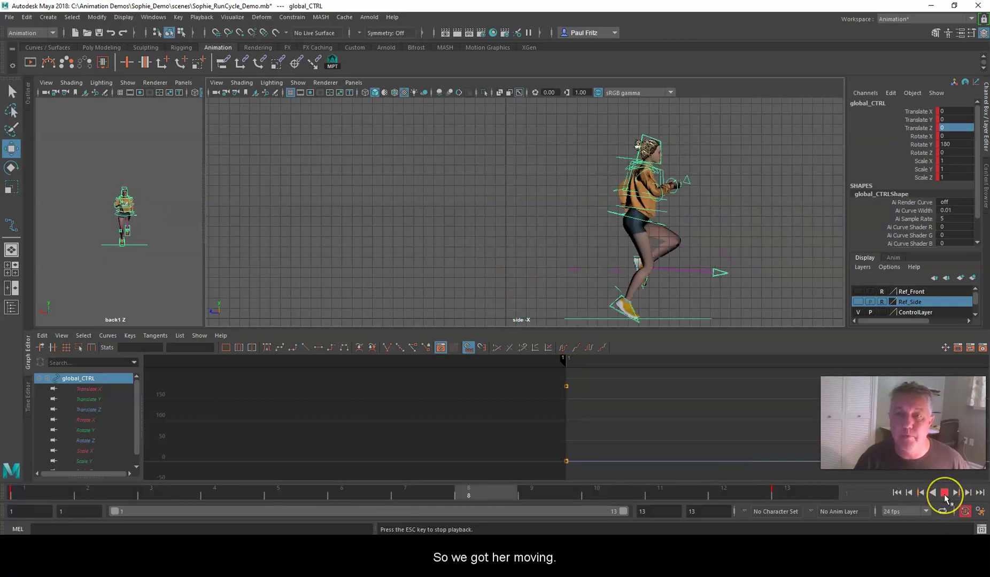
left_click(945, 493)
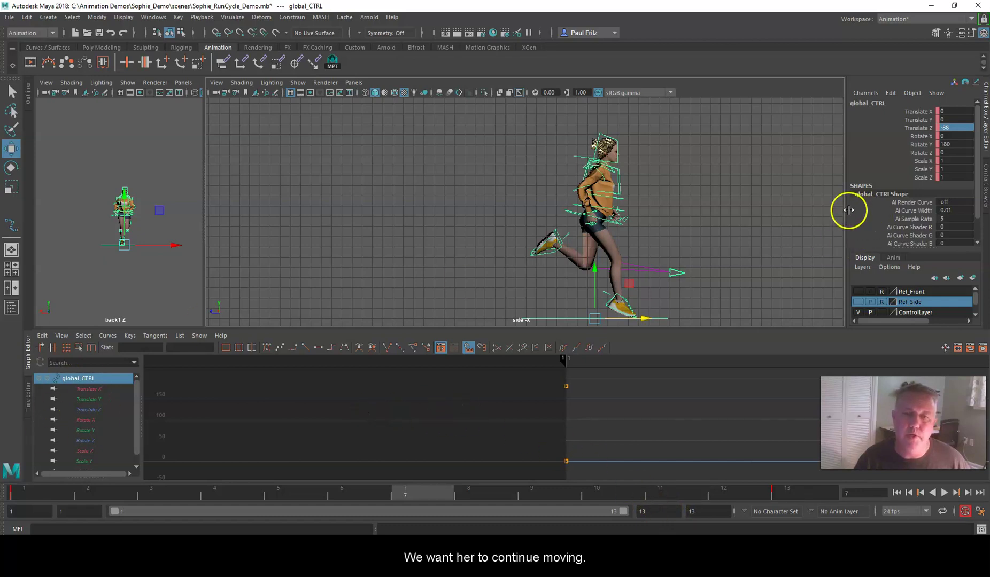
left_click(897, 493)
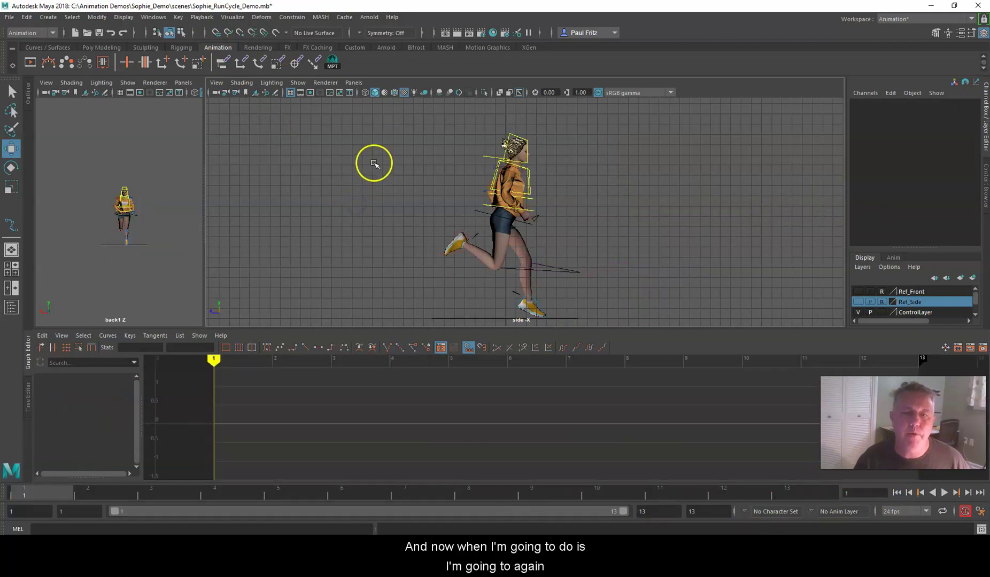
Select the character's body controls and make Sophie_All the current character set.
left_click_drag(375, 105, 597, 308)
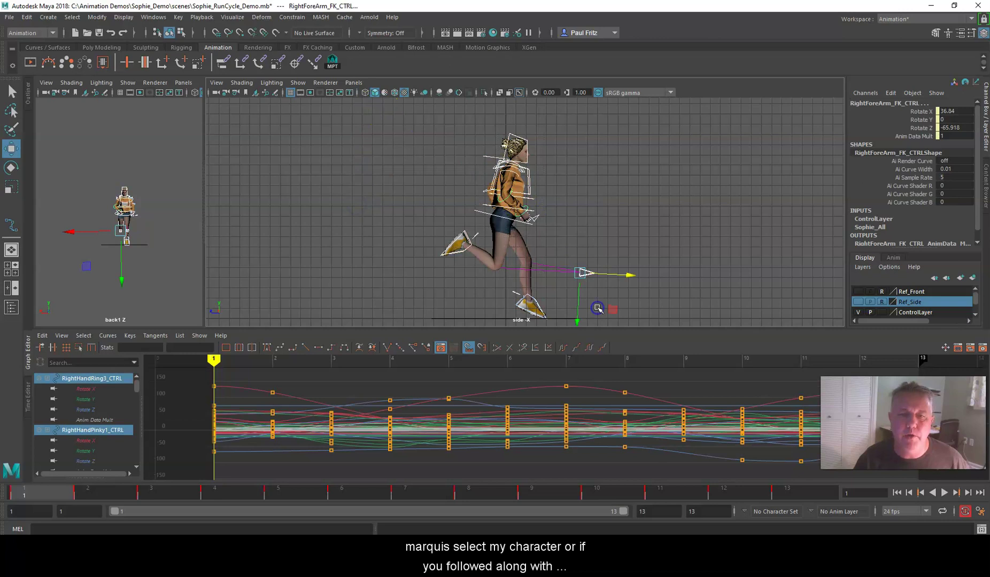
left_click(745, 513)
mouse_move(829, 528)
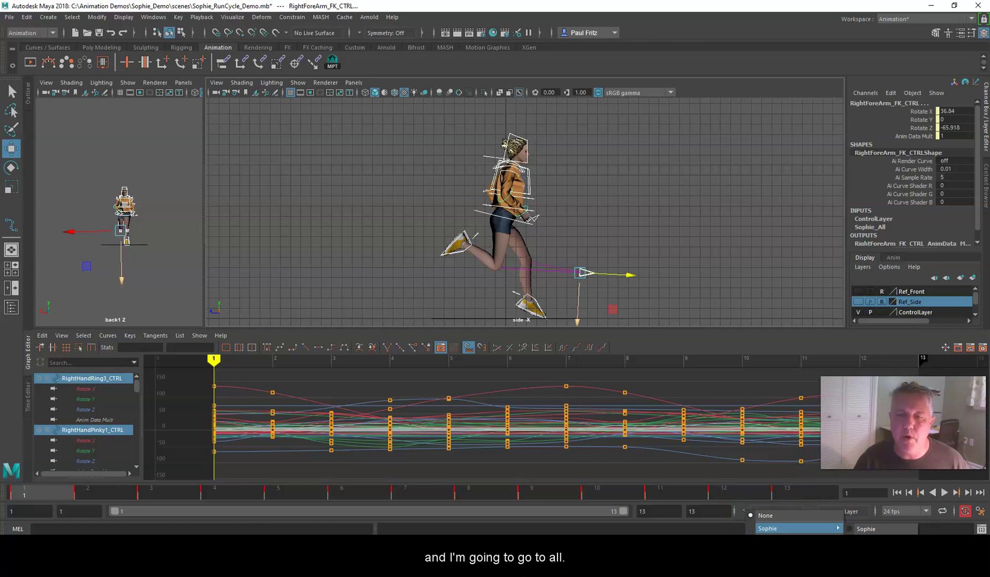
left_click(866, 529)
left_click(636, 162)
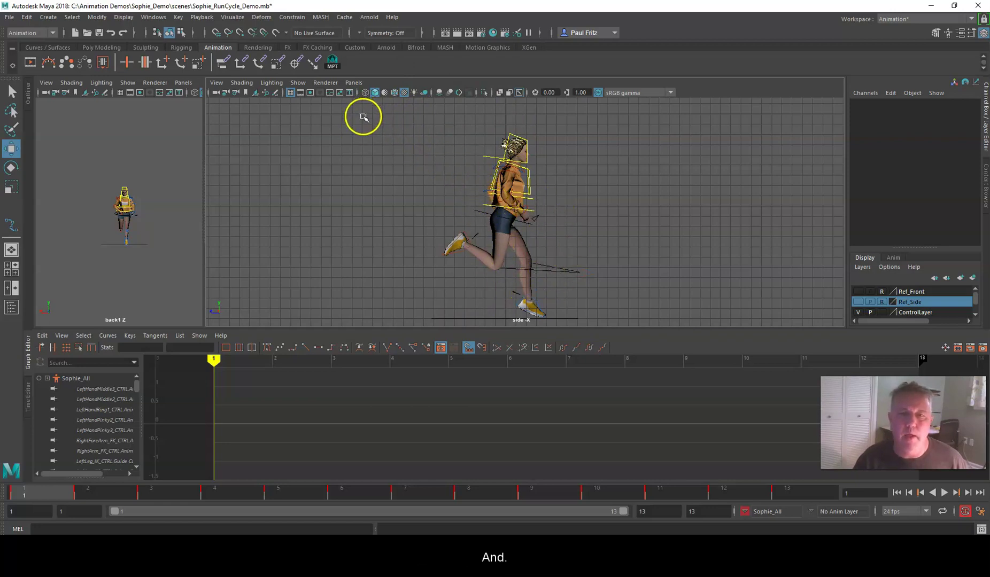
Select all the body controls without the global control and set their curves' pre infinity to Cycle.
left_click_drag(411, 114, 629, 304)
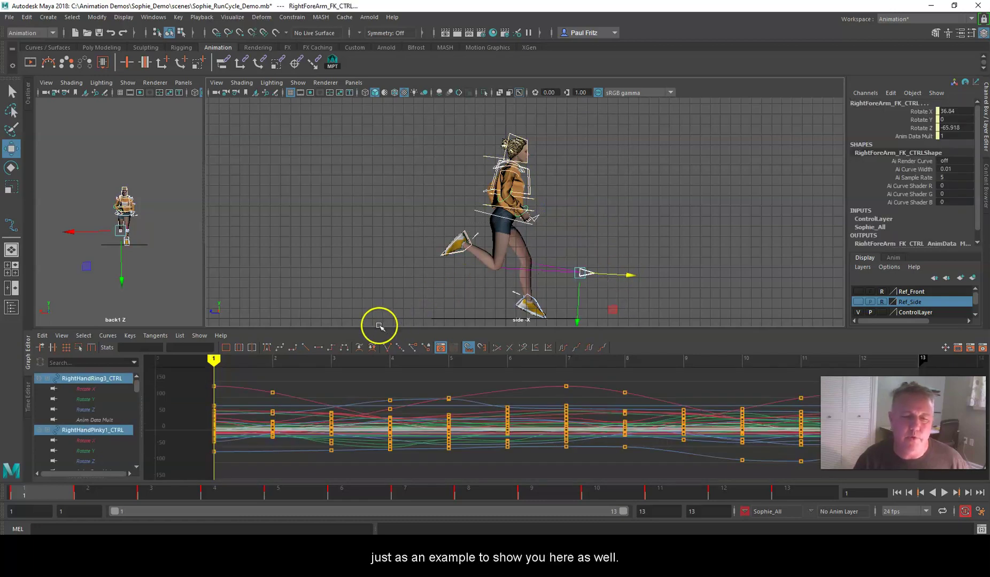
left_click(441, 346)
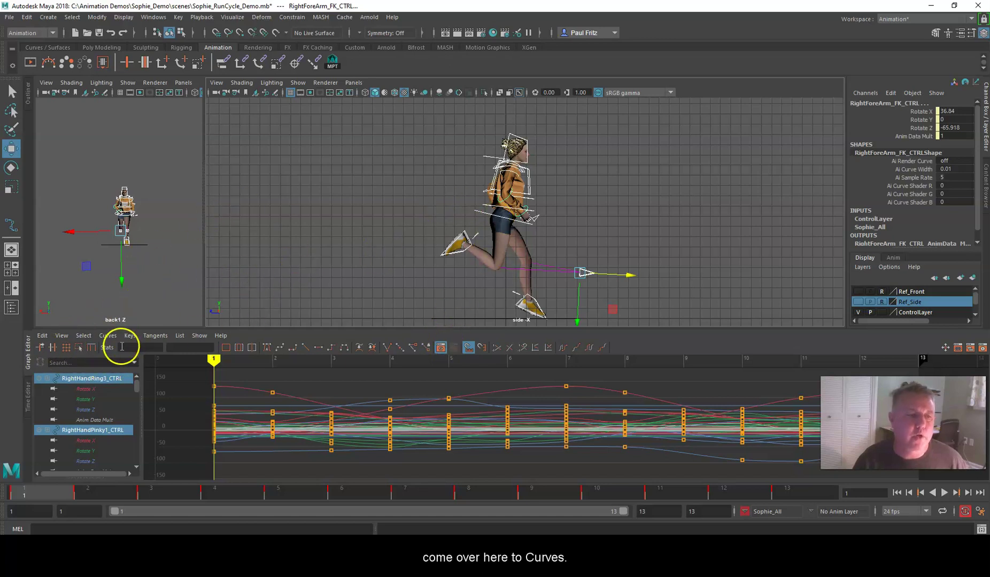
left_click(105, 336)
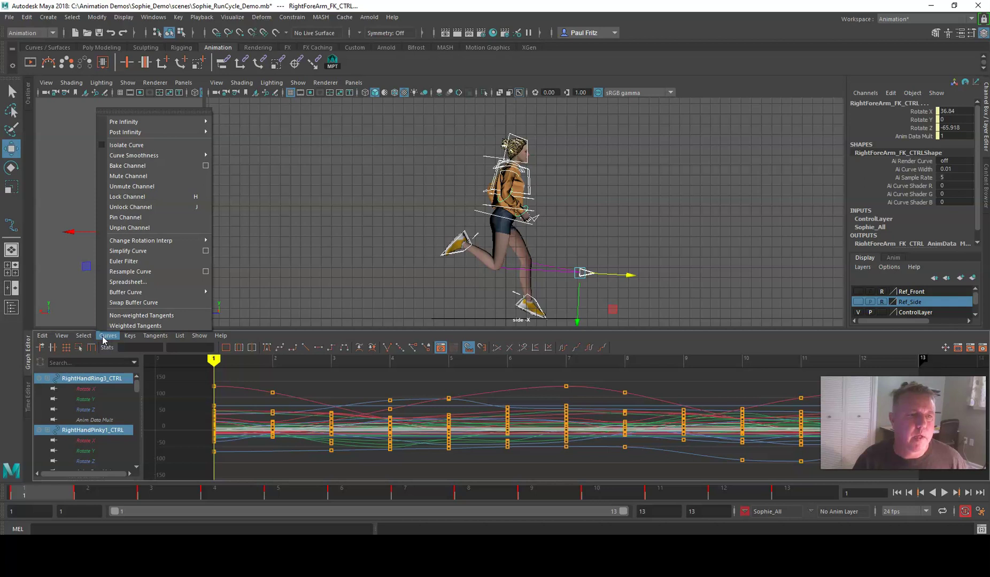
mouse_move(138, 128)
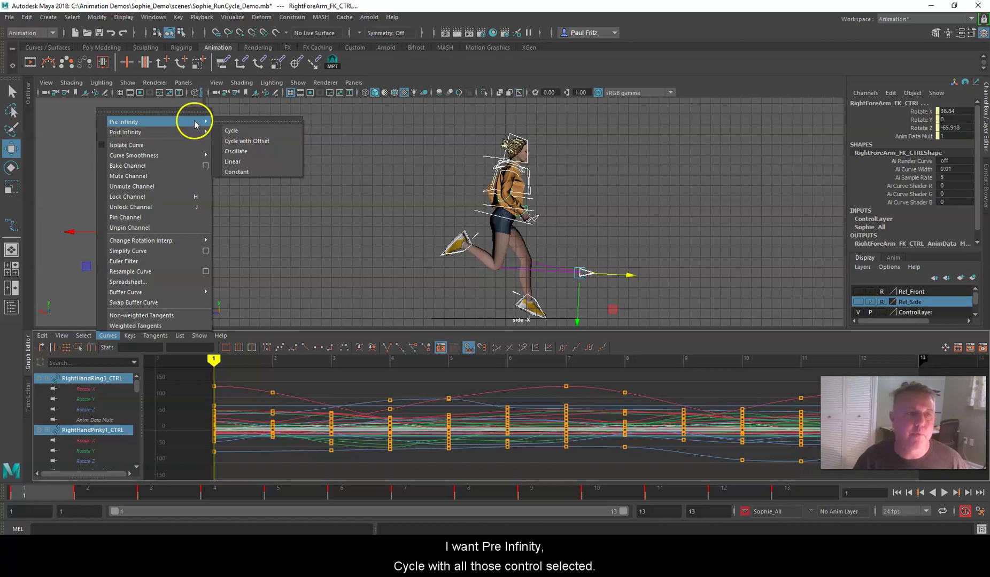
left_click(234, 131)
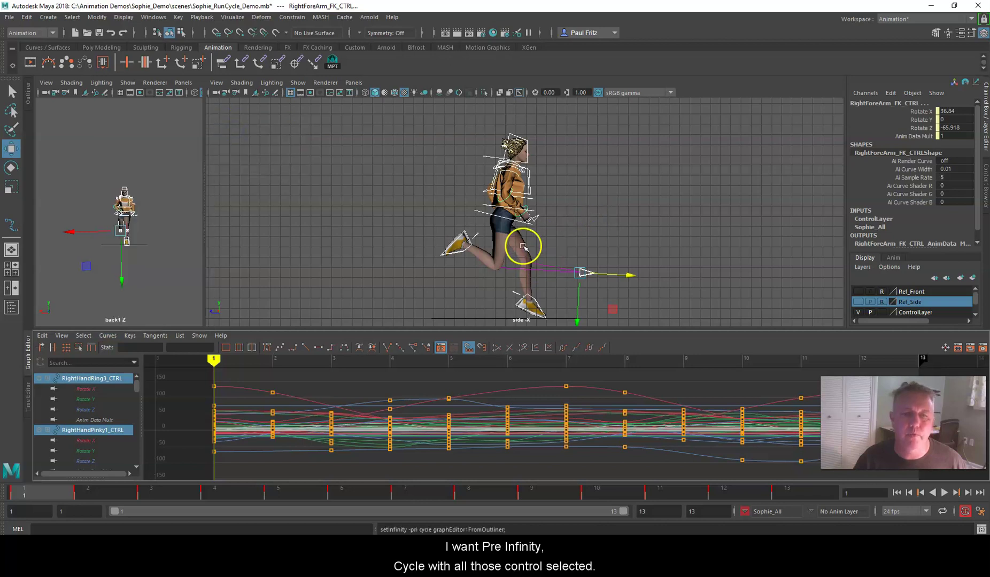
Set the post infinity of the selected body controls' curves to Cycle.
left_click(109, 336)
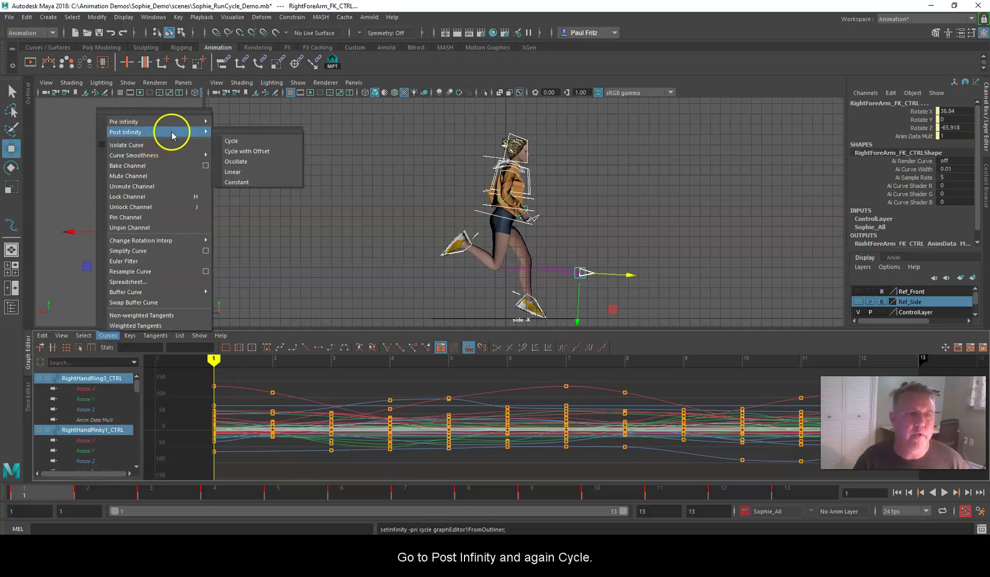
left_click(232, 142)
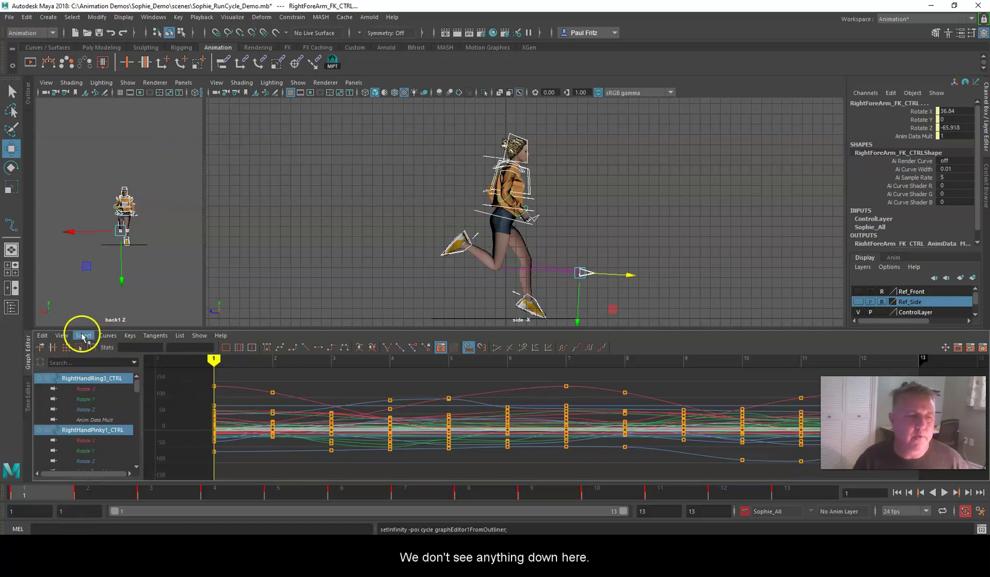
left_click(62, 335)
mouse_move(56, 465)
key("Escape")
key("Escape")
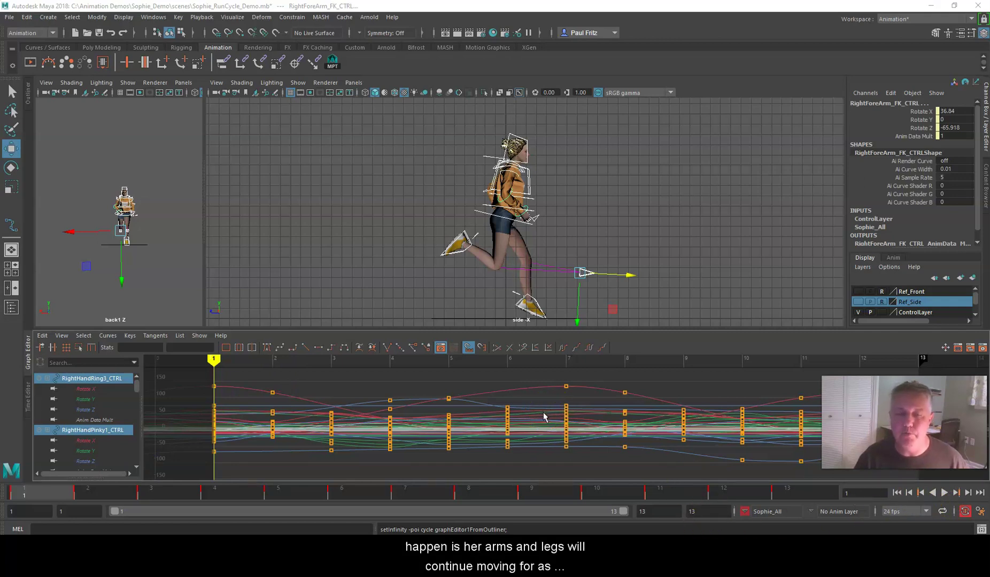
Set the playback range to end at frame 300.
left_click(671, 511)
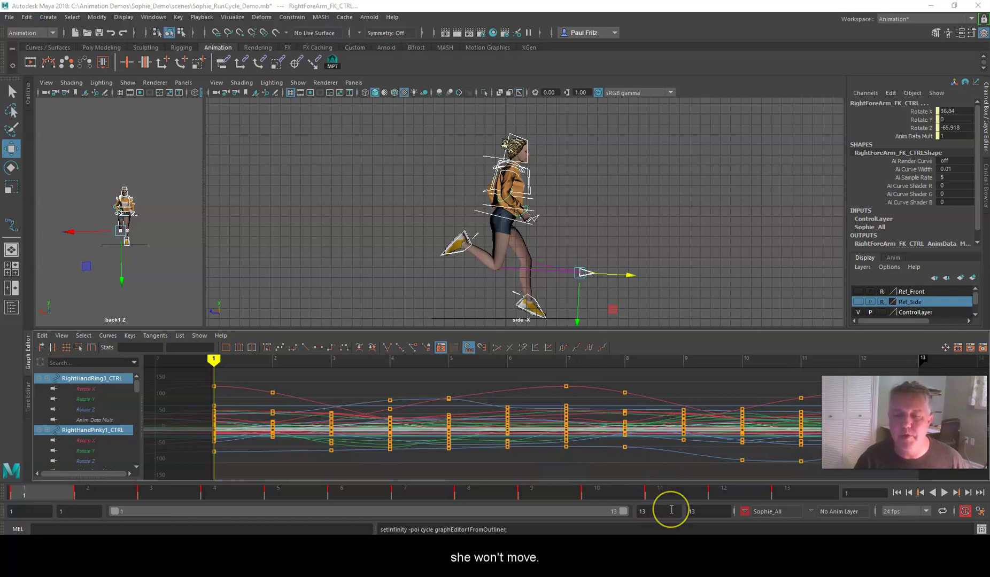
left_click(671, 511)
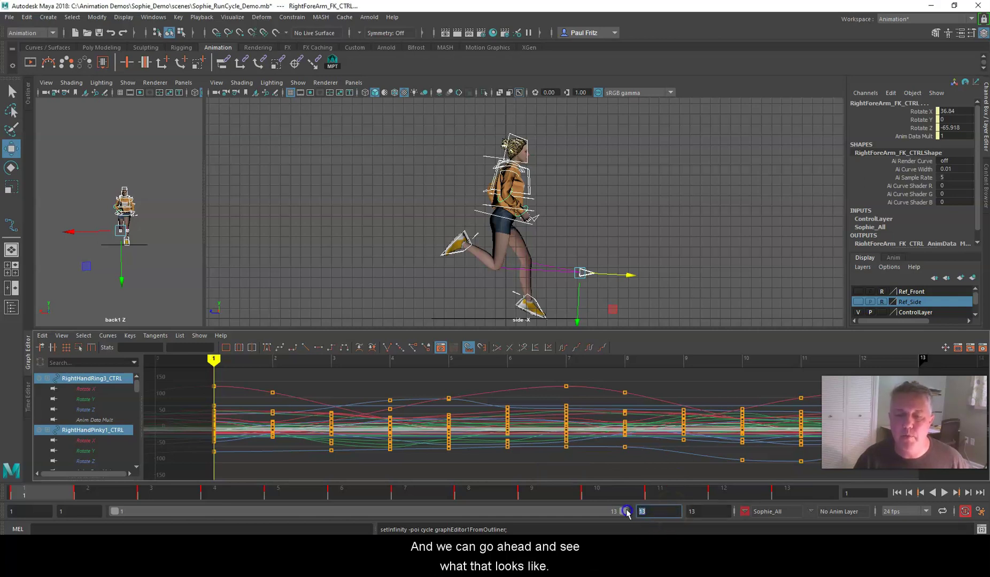
type("3")
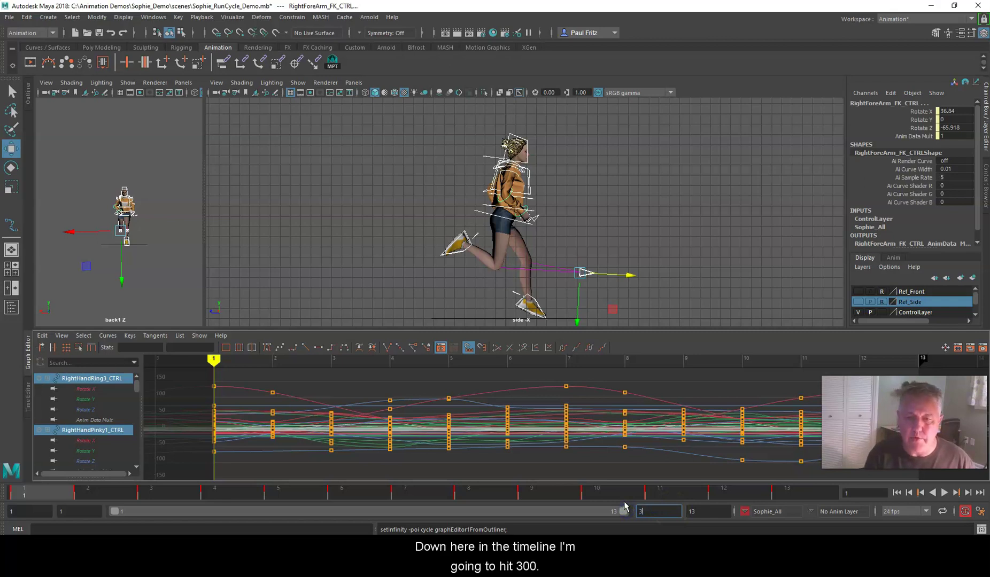
key("Return")
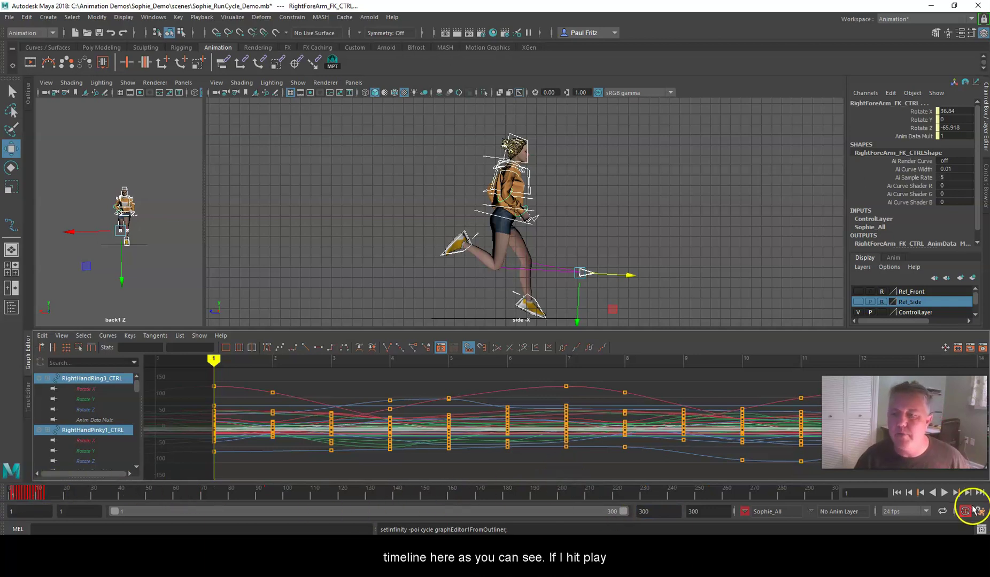
Play the extended timeline to check the cycling arms and legs, stop it and return to frame 1.
left_click(945, 493)
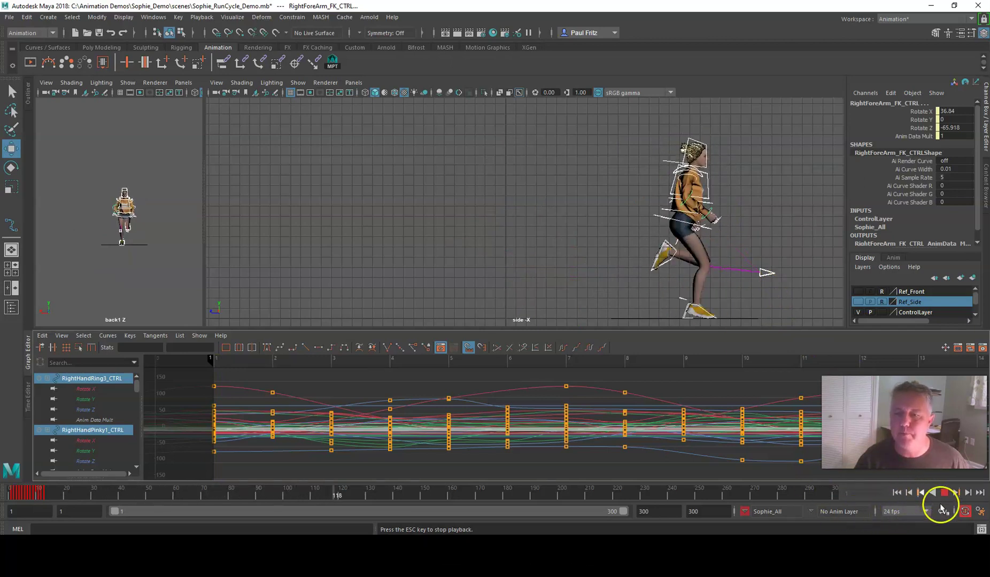
left_click(945, 493)
left_click(900, 493)
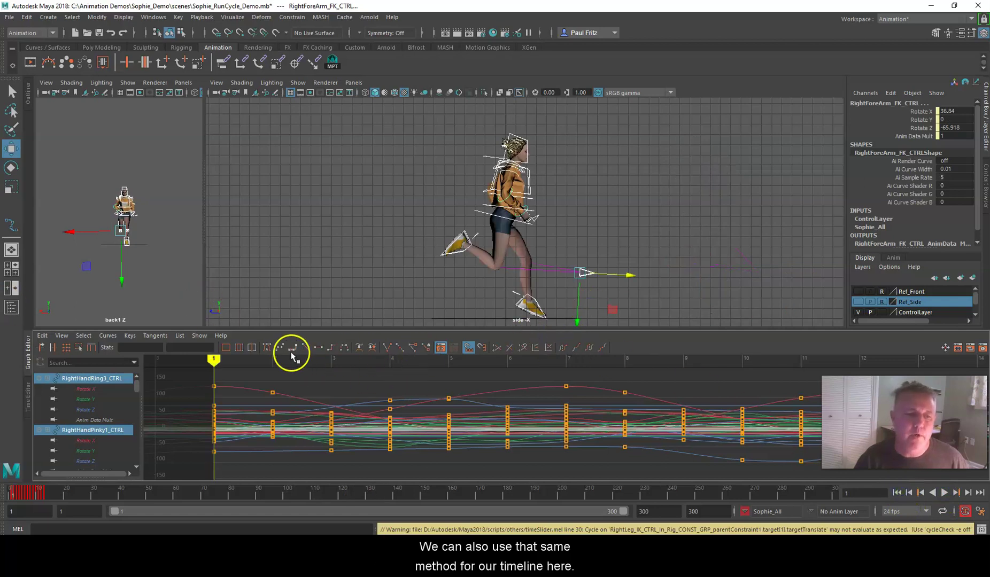
Select the global control, isolate its Translate Z curve and give it linear tangents.
left_click(468, 319)
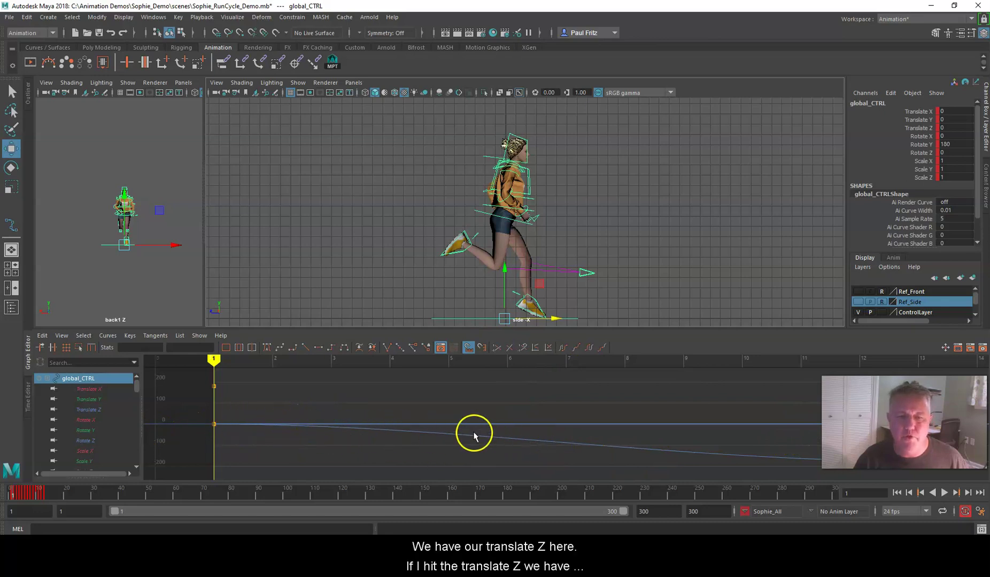
left_click(91, 409)
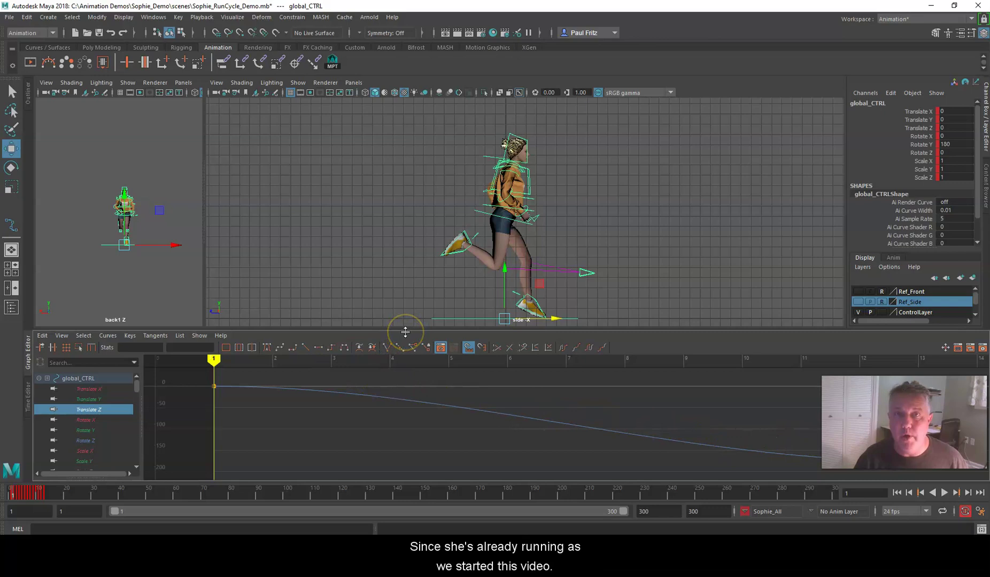
left_click(306, 348)
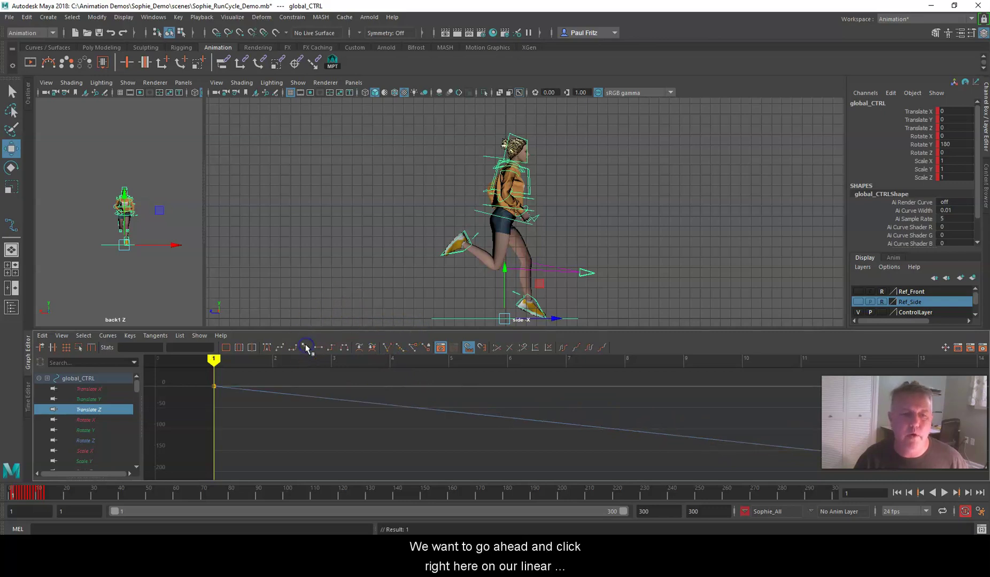
left_click(303, 348)
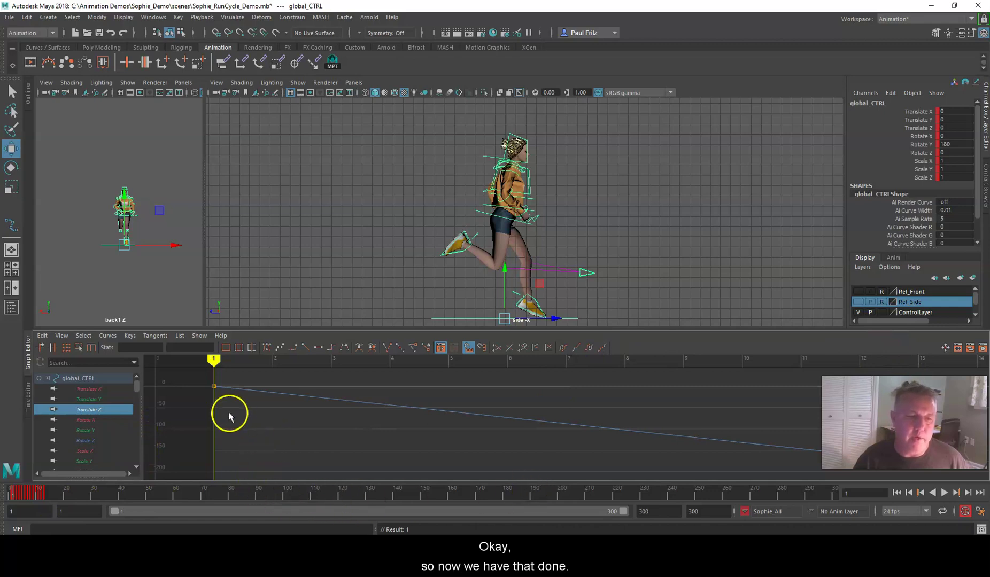
Set the pre infinity of the global control's Translate Z curve to Cycle with Offset.
left_click(444, 318)
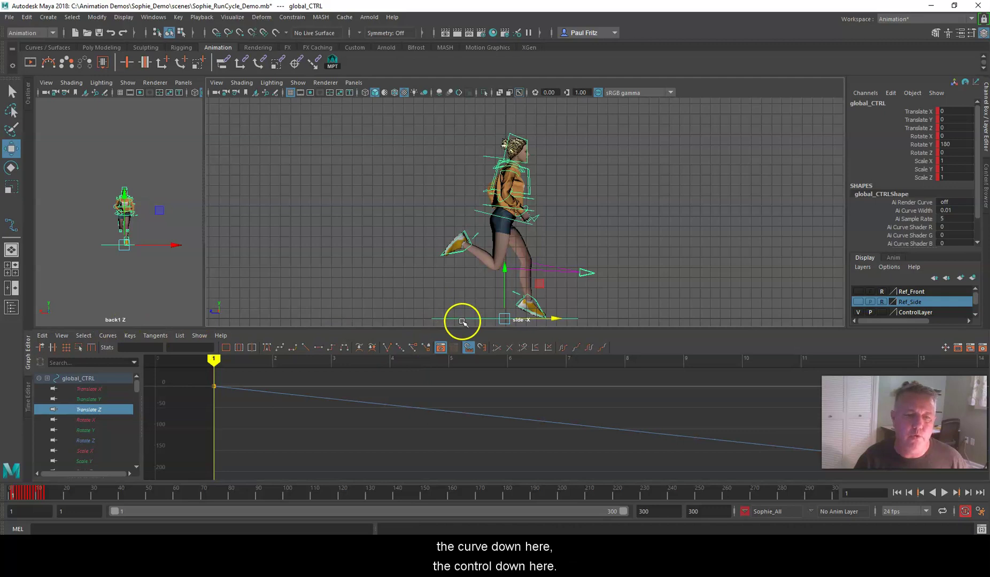
left_click(100, 338)
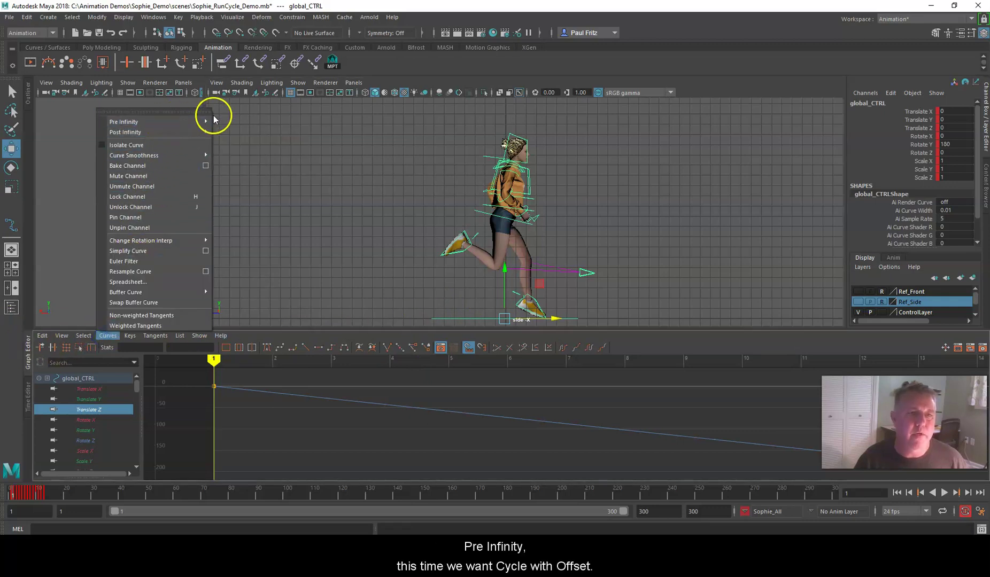
mouse_move(207, 121)
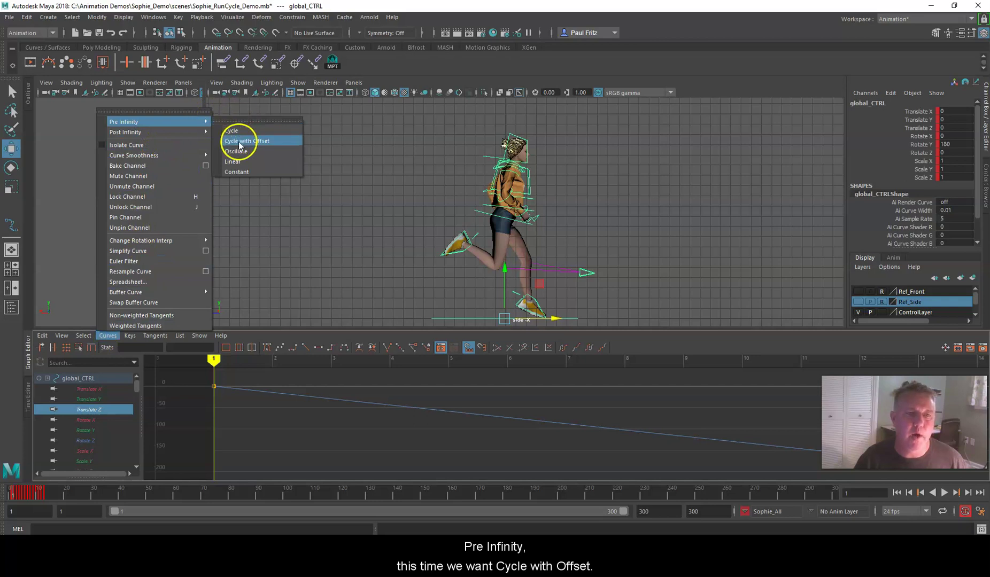
left_click(239, 142)
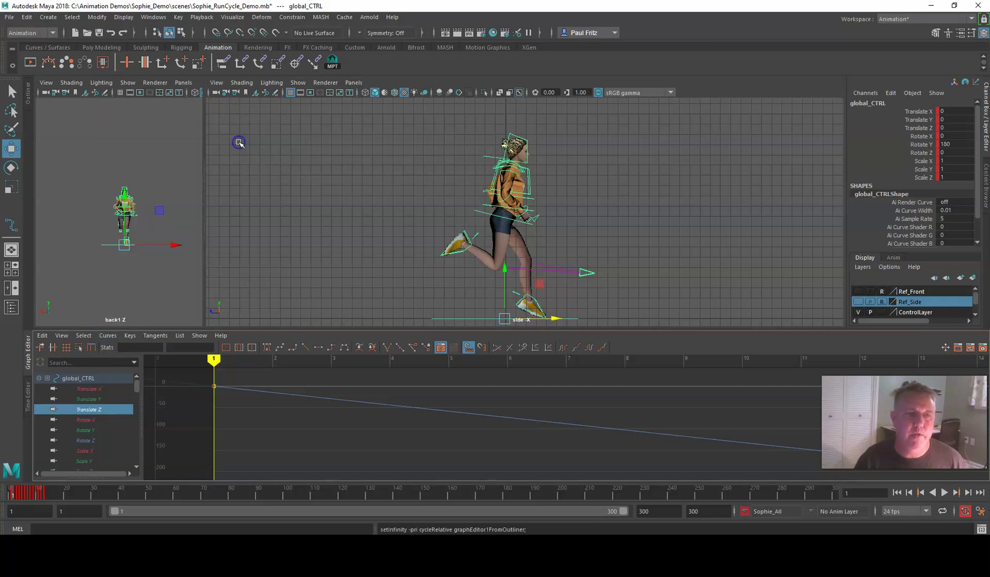
Set the post infinity of the global control's Translate Z curve to Cycle with Offset.
left_click(108, 335)
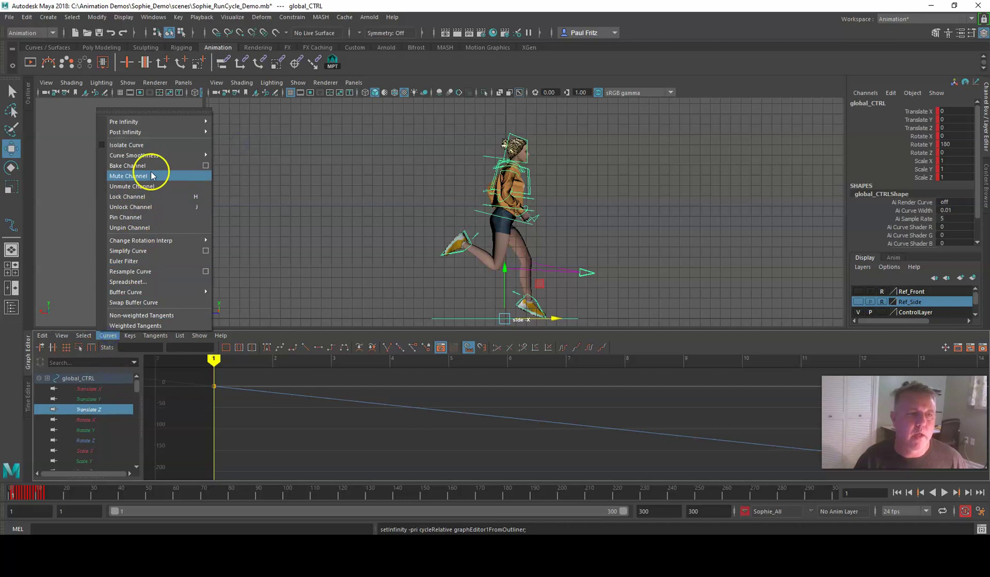
mouse_move(177, 131)
left_click(244, 151)
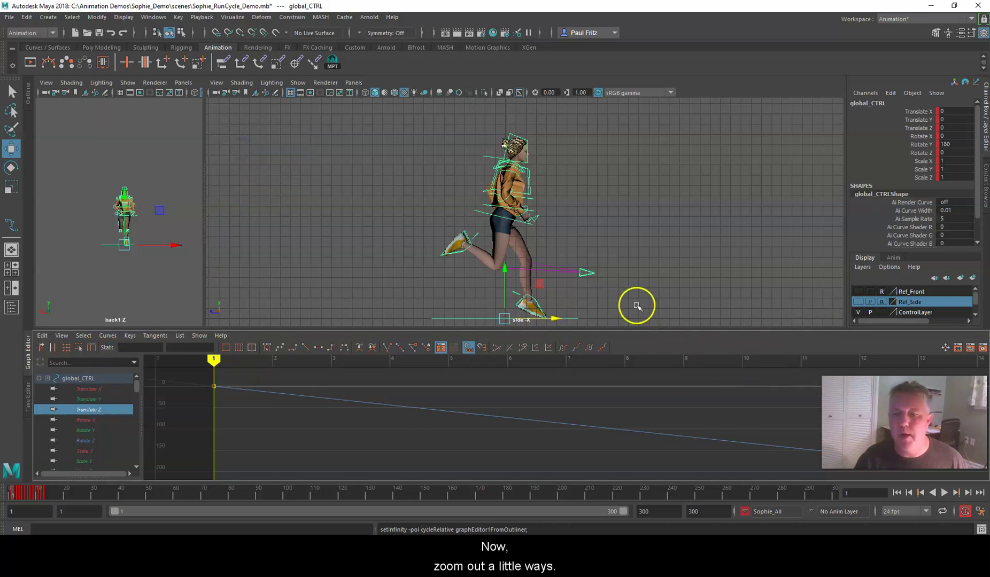
Play the run in the side view to check the continuous forward travel, stop it and return to frame 1.
scroll(619, 236, "down", 2)
scroll(623, 233, "down", 4)
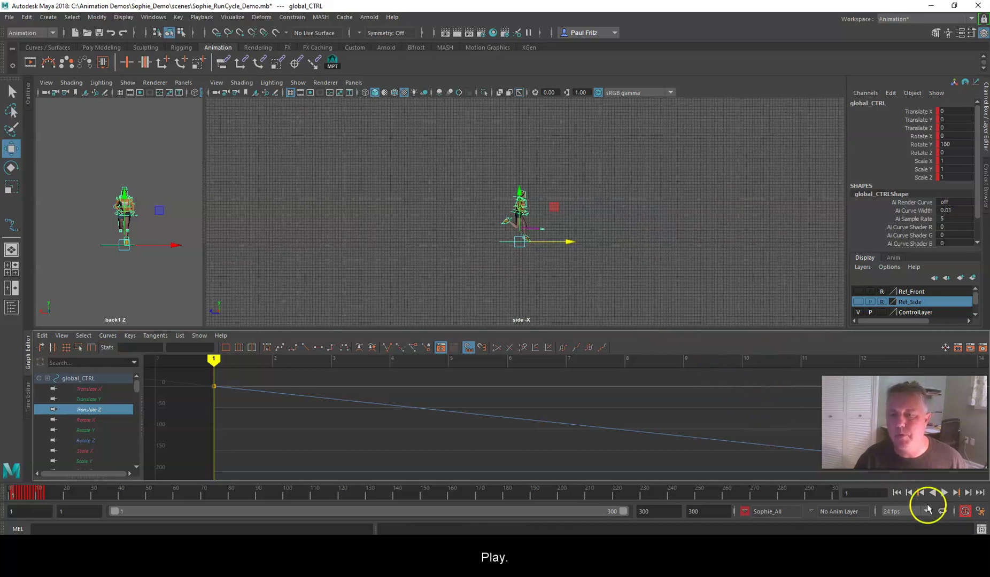
left_click(944, 492)
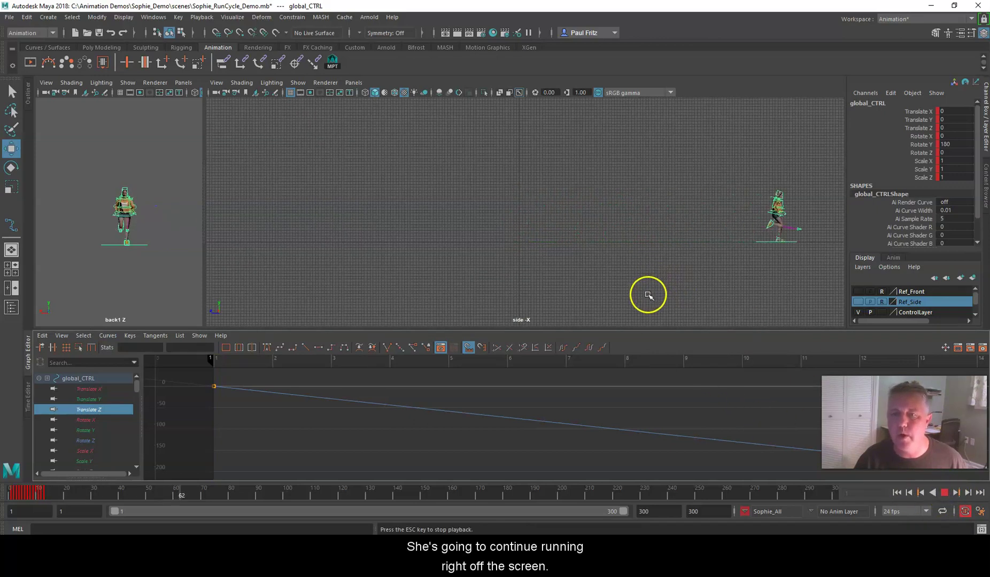
left_click(944, 493)
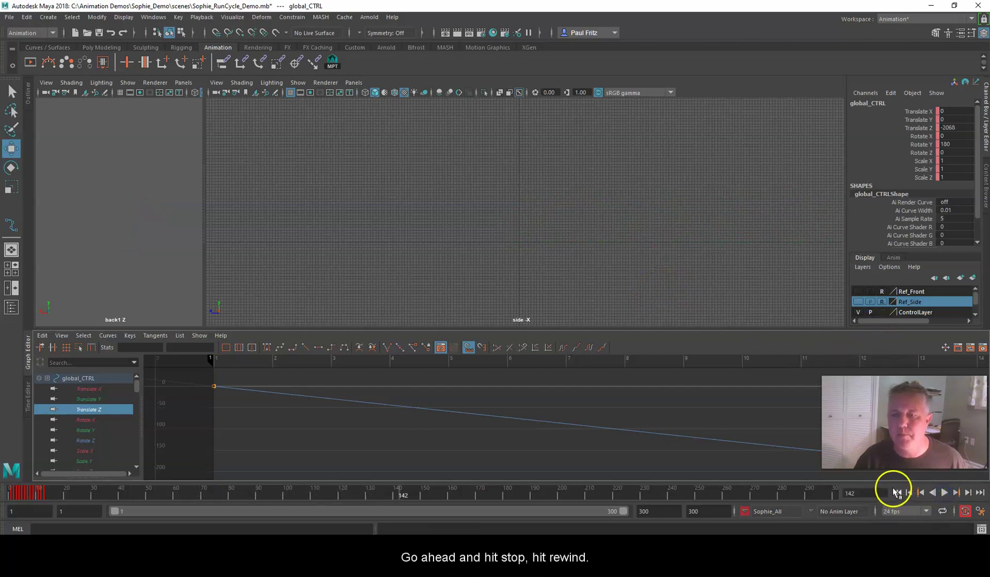
left_click(896, 492)
Hide the rig controls by turning off ControlLayer's visibility and change the side view to the persp camera.
left_click(870, 302)
left_click(858, 313)
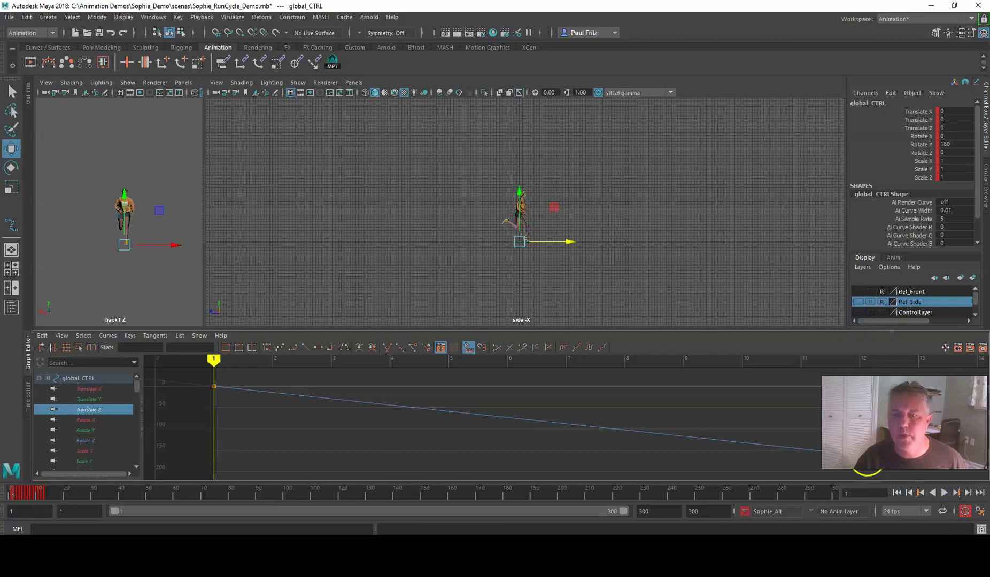
left_click(359, 83)
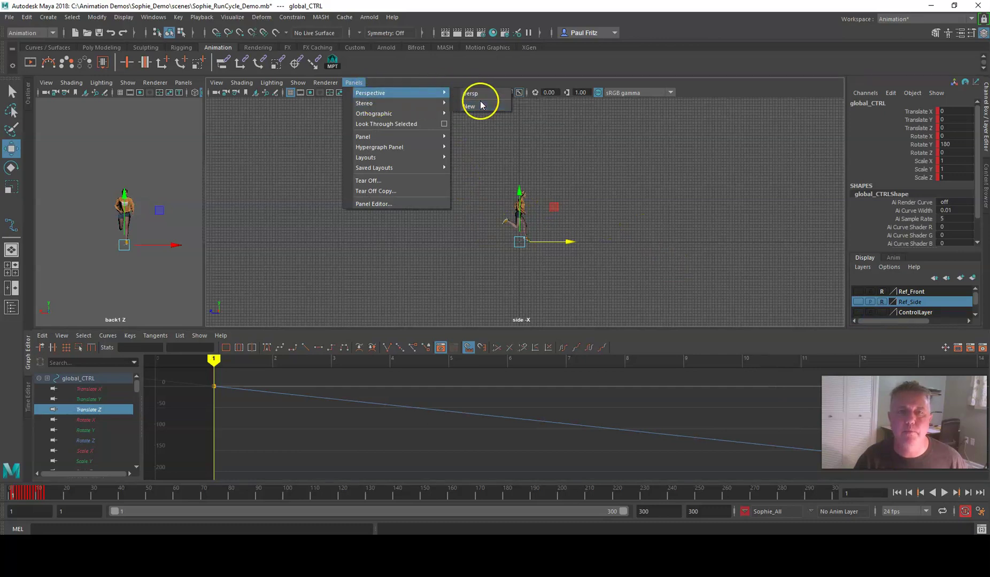
left_click(470, 93)
scroll(580, 285, "down", 6)
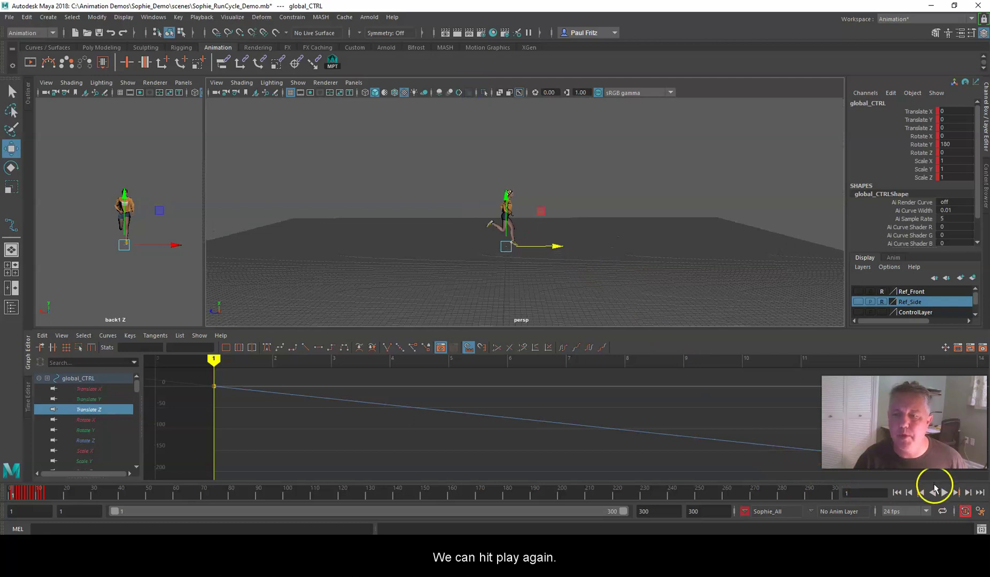
Play the run in the perspective view, stop it, clear the selection and return to frame 1.
left_click(943, 493)
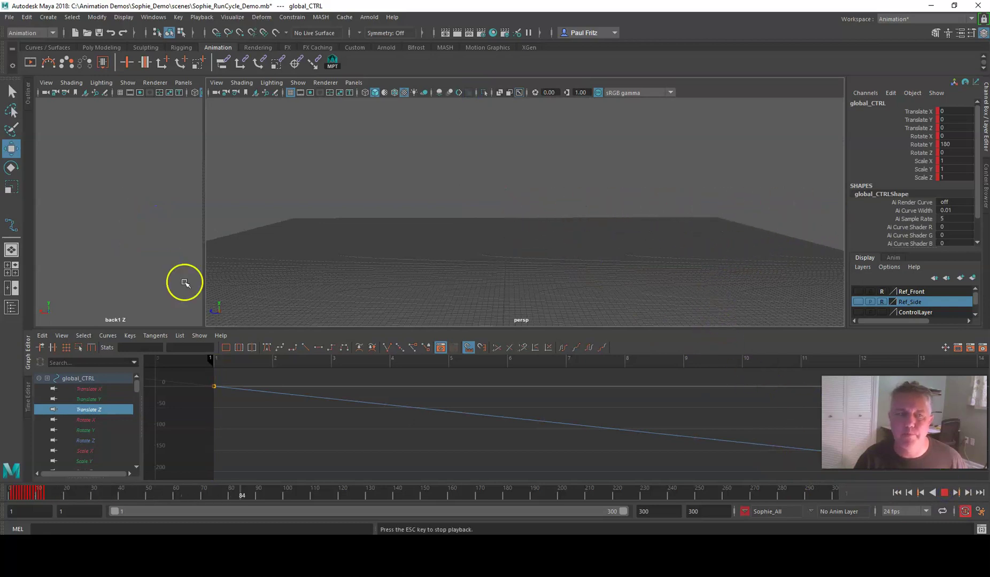
left_click(944, 493)
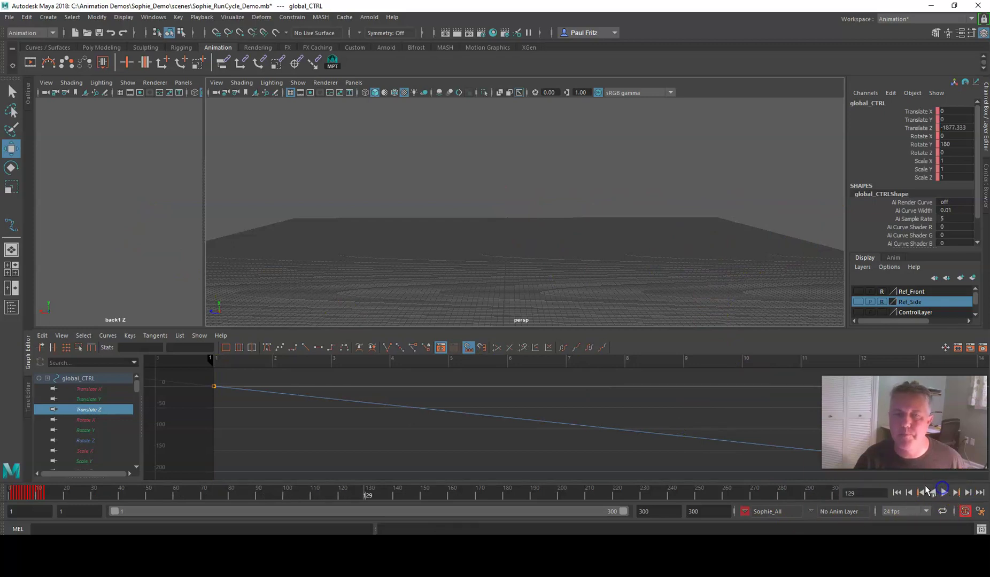
left_click(487, 188)
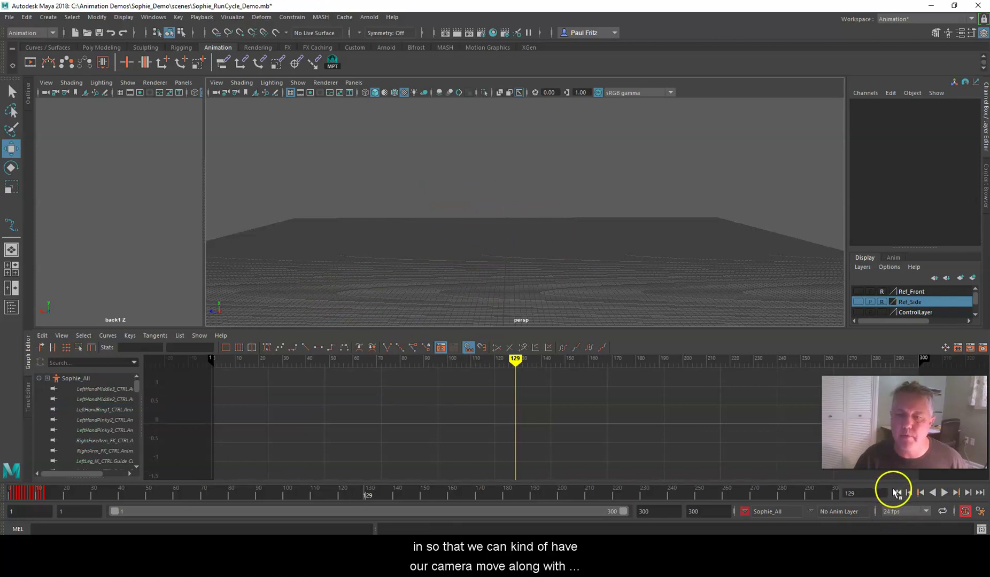
left_click(896, 493)
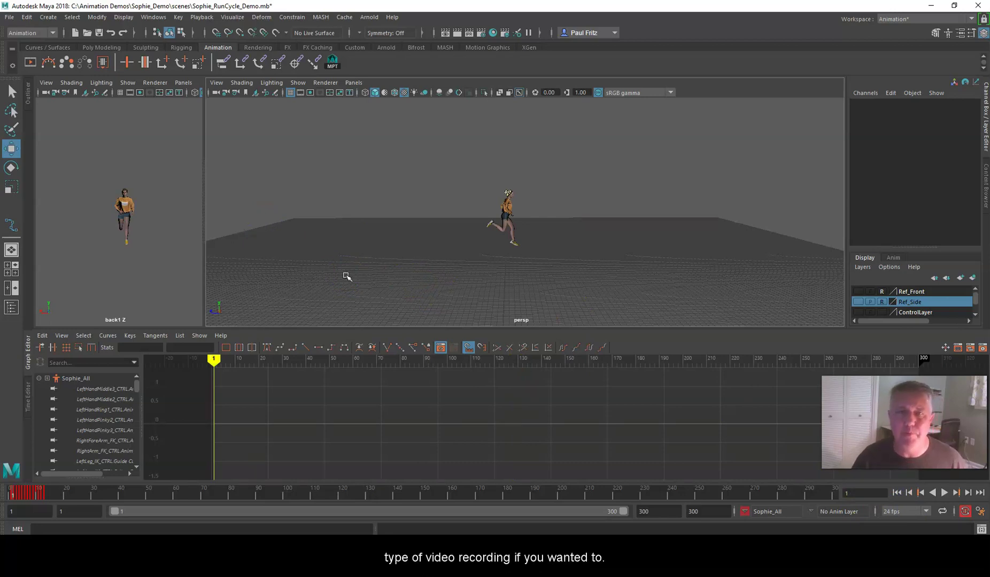
Widen the back view's viewport, switch it to the orthographic top view and show its grid.
left_click_drag(204, 178, 400, 180)
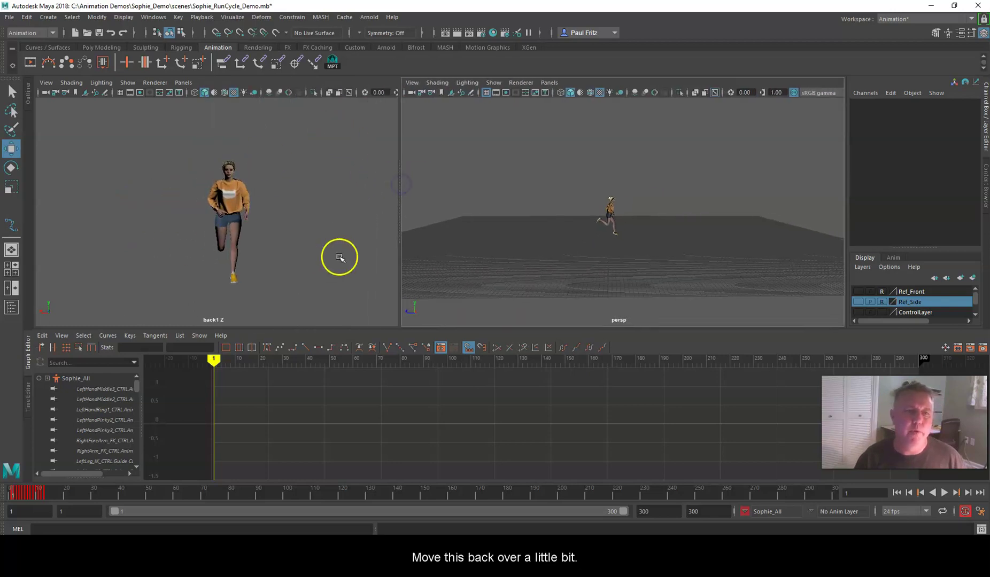
left_click(182, 83)
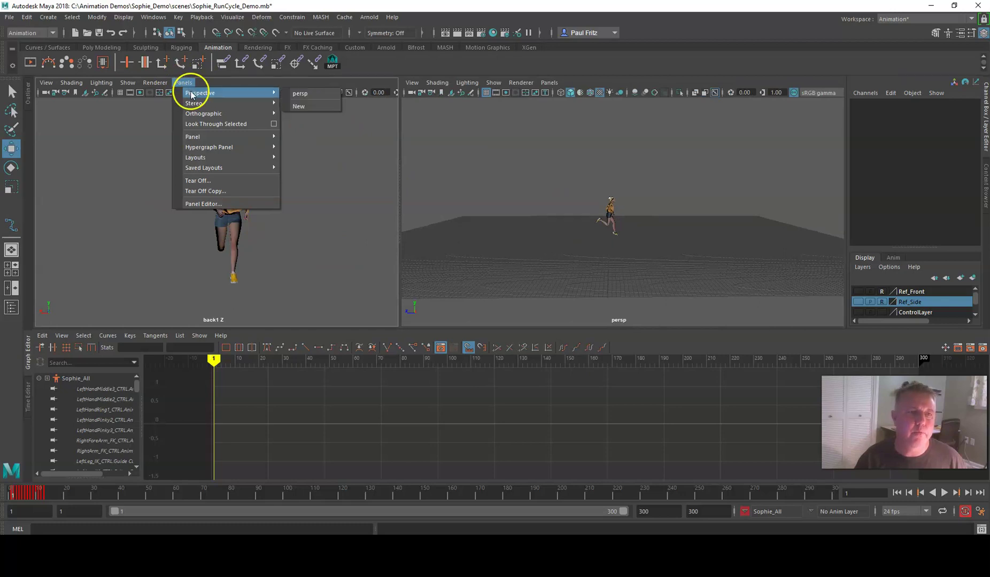
mouse_move(203, 113)
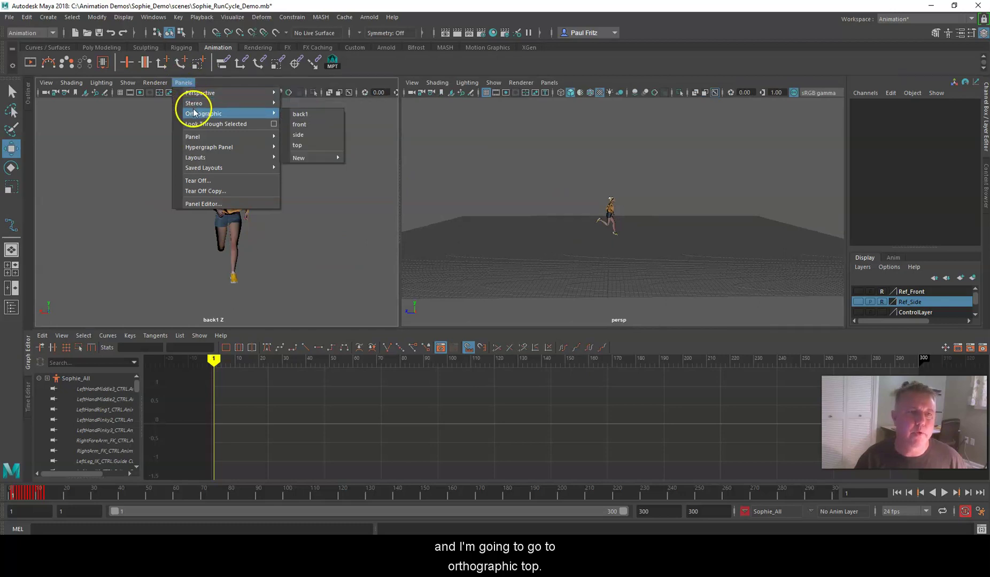
left_click(300, 146)
scroll(287, 230, "down", 10)
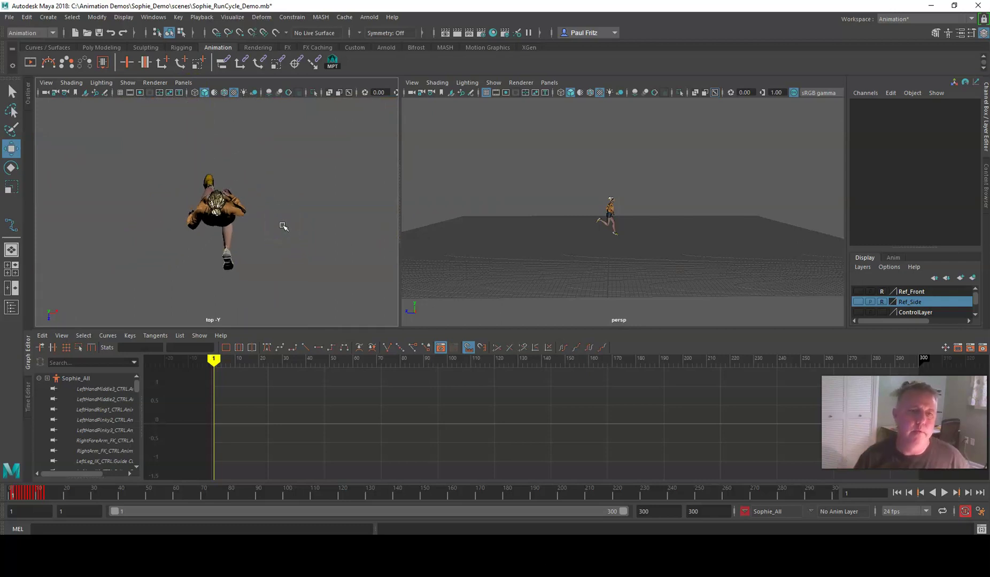
scroll(254, 178, "down", 4)
scroll(254, 178, "down", 3)
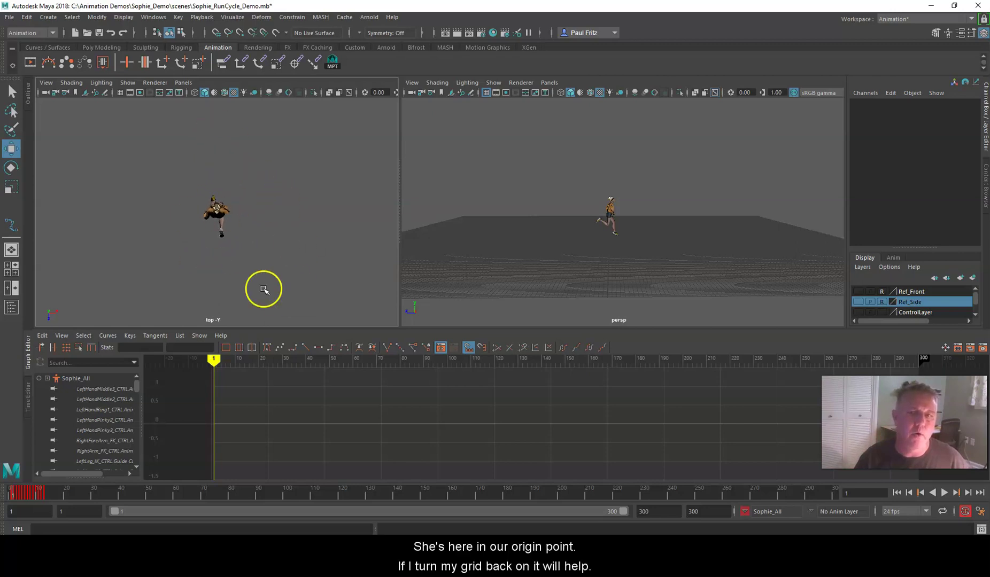
left_click(120, 93)
scroll(321, 224, "down", 3)
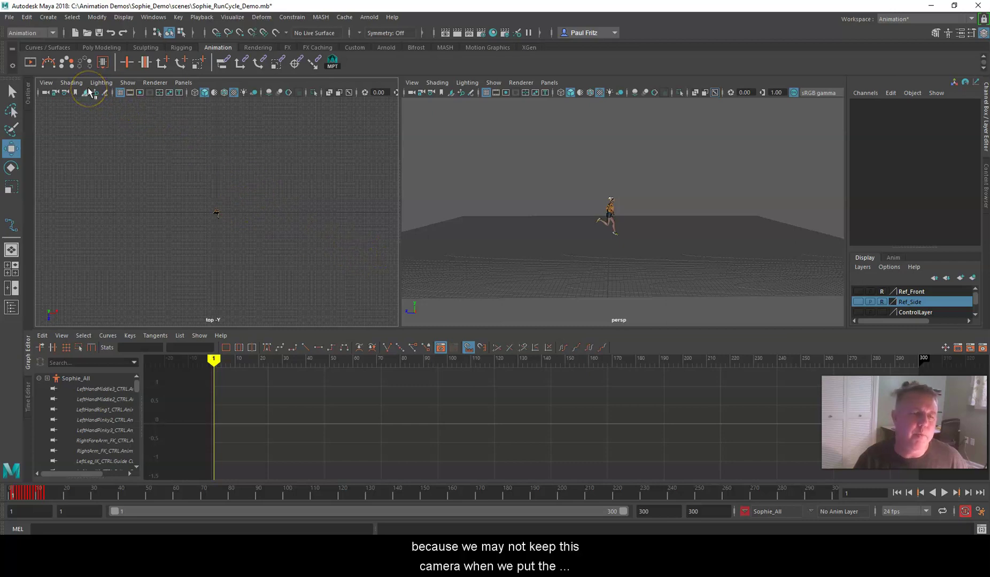
left_click(134, 119)
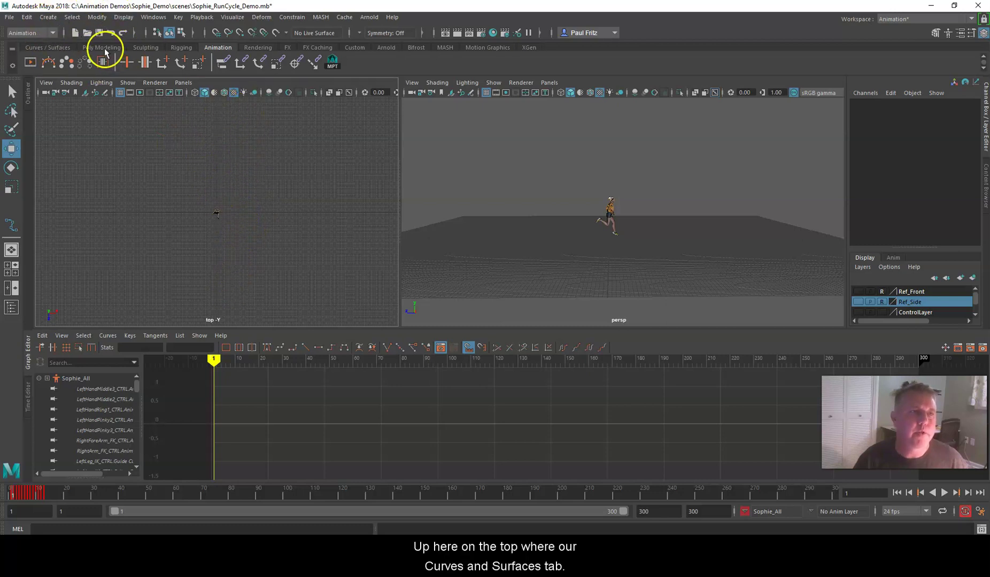
At frame 300, draw a two-point EP curve in the top view beside the run path, from the origin line to the path's far end.
left_click(61, 48)
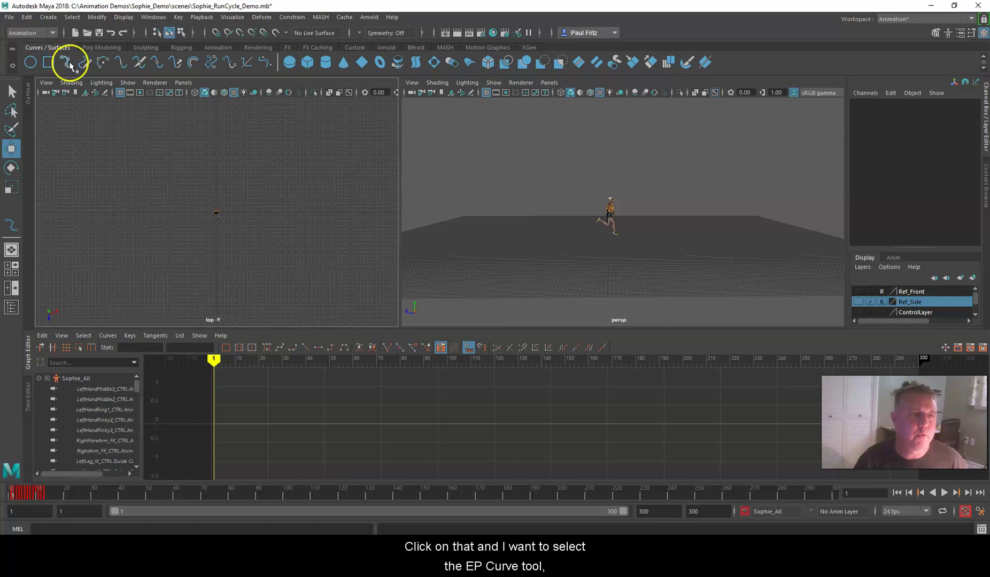
left_click(67, 62)
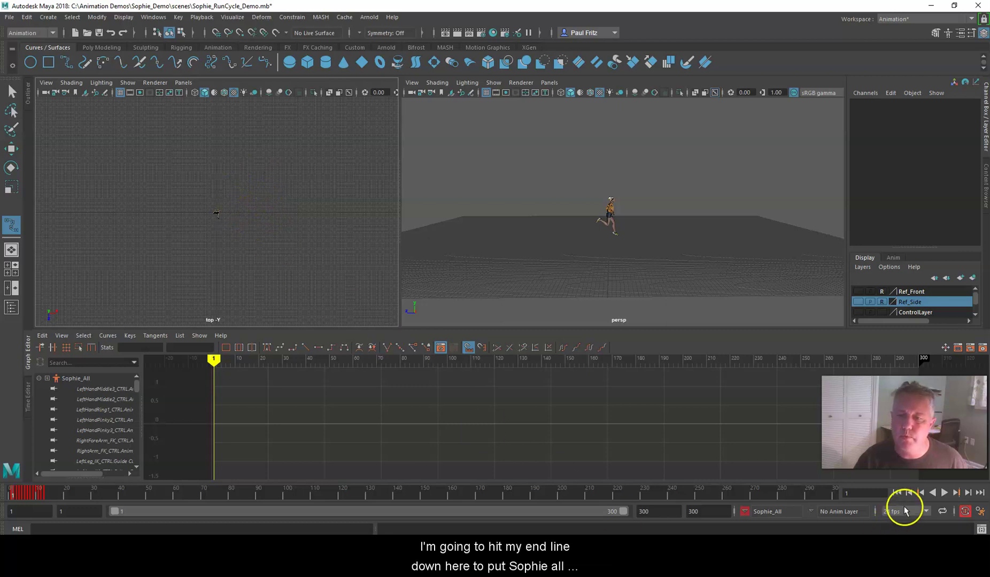
left_click(980, 494)
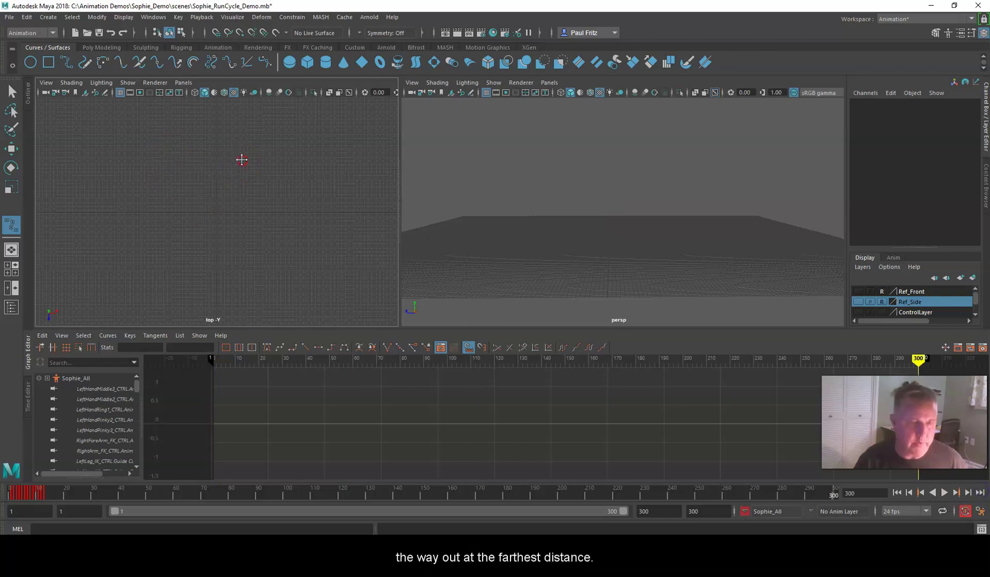
scroll(222, 253, "up", 5)
middle_click_drag(222, 254, 233, 209, "alt")
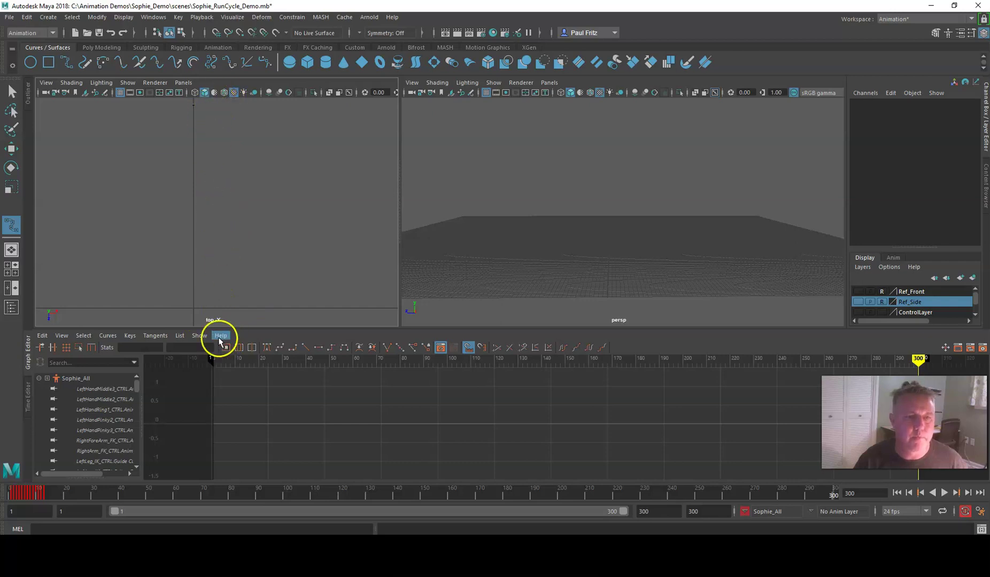
left_click(211, 308)
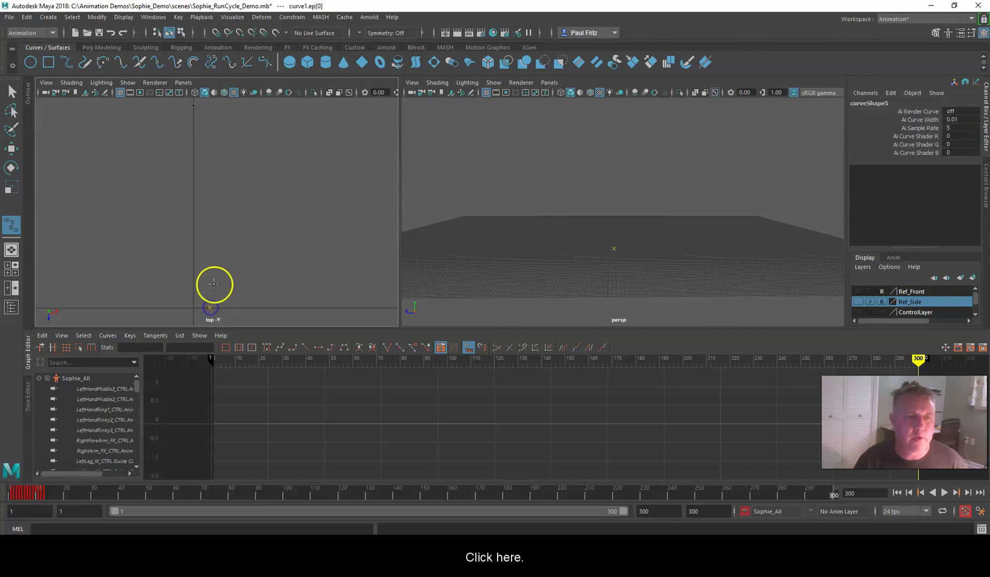
left_click(203, 108)
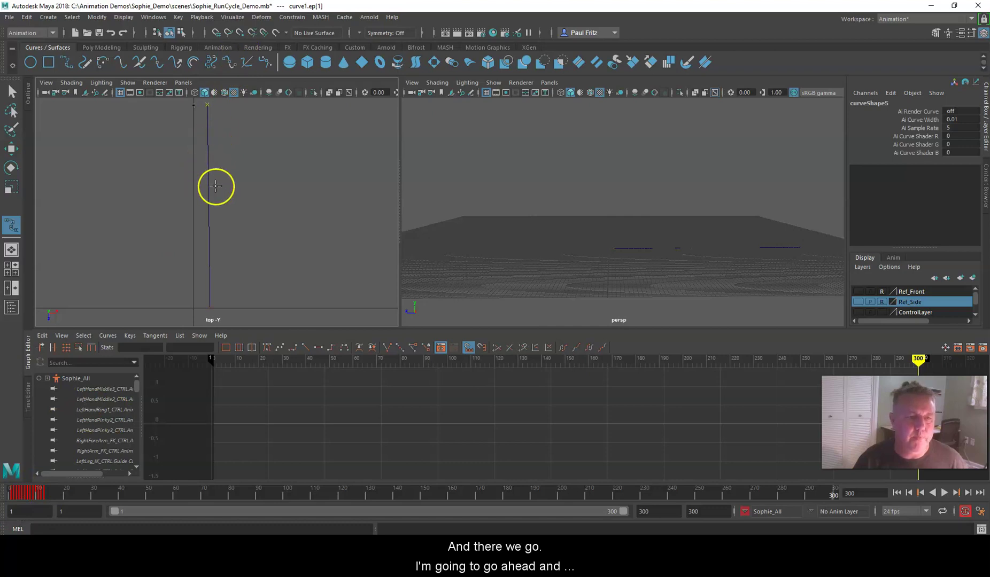
key("Return")
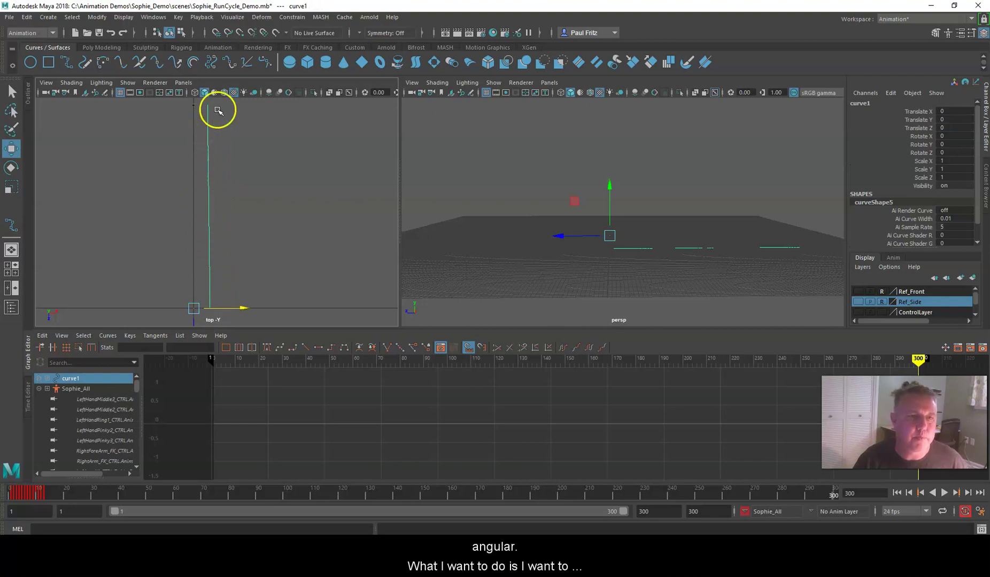
Shift the curve's two middle control vertices slightly along X to straighten it.
right_click_drag(208, 129, 154, 129)
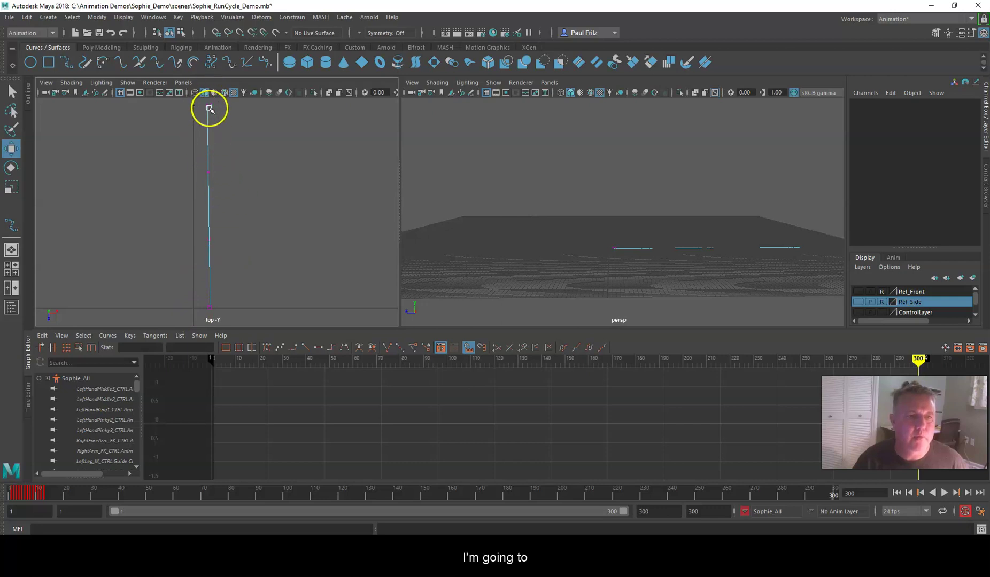
left_click(209, 240)
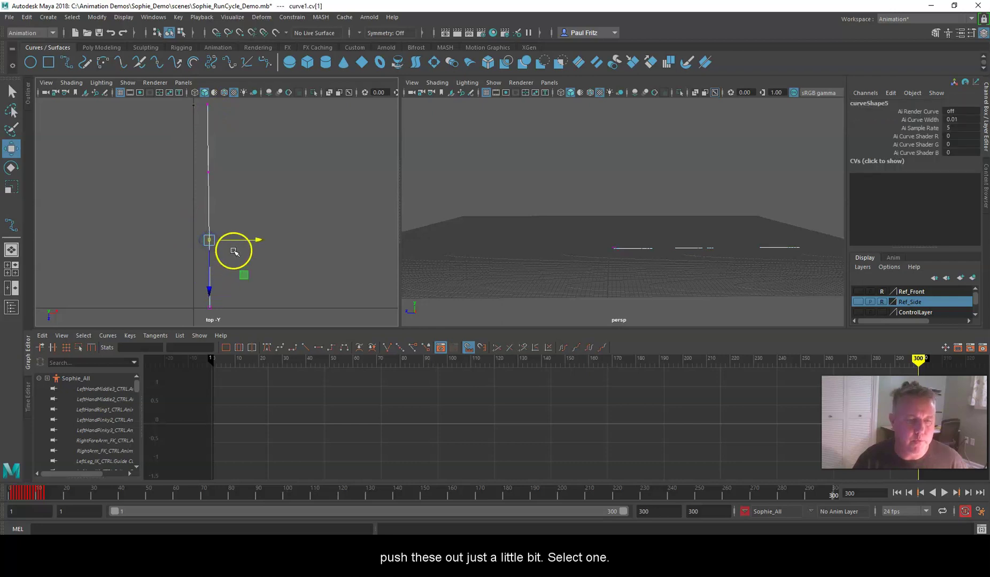
left_click_drag(258, 239, 258, 239)
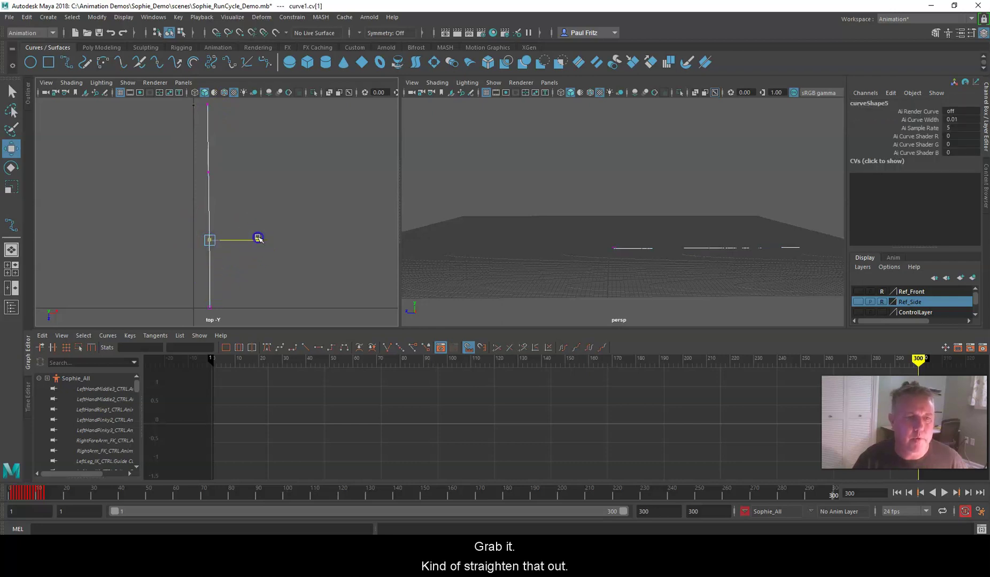
left_click(209, 173)
left_click_drag(257, 172, 258, 175)
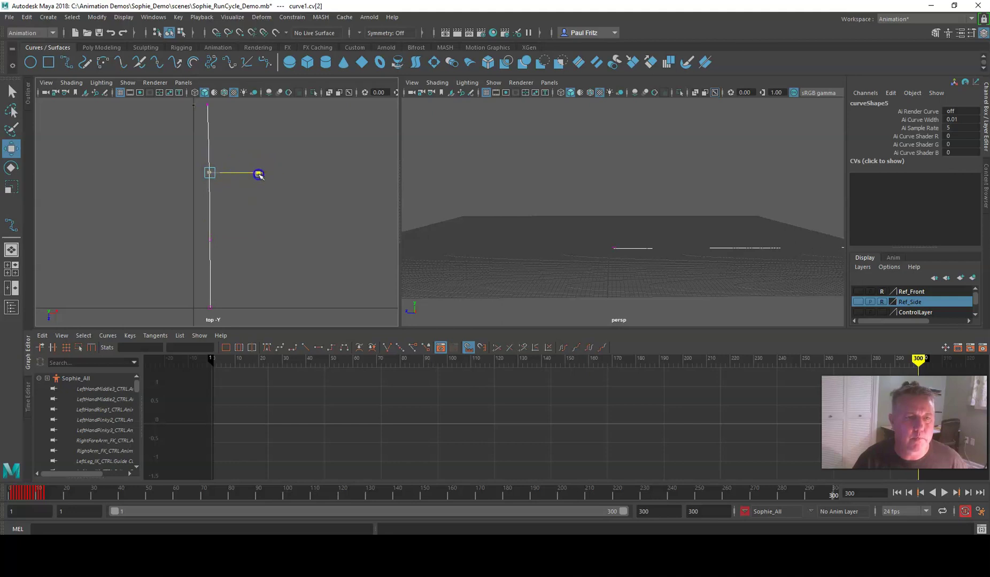
Align the curve's far-end control vertex with the others along X and return to object mode.
left_click(204, 104)
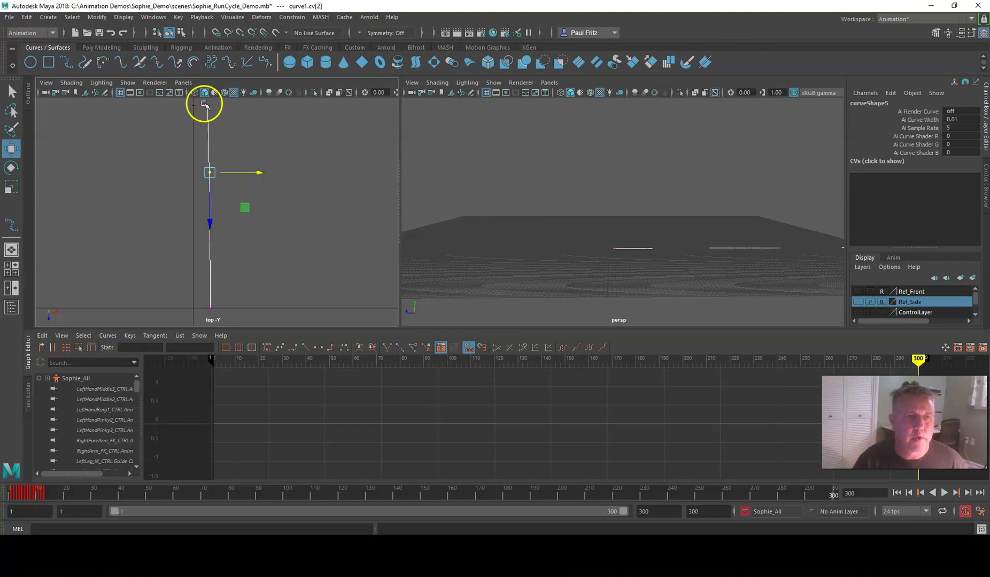
left_click(205, 104)
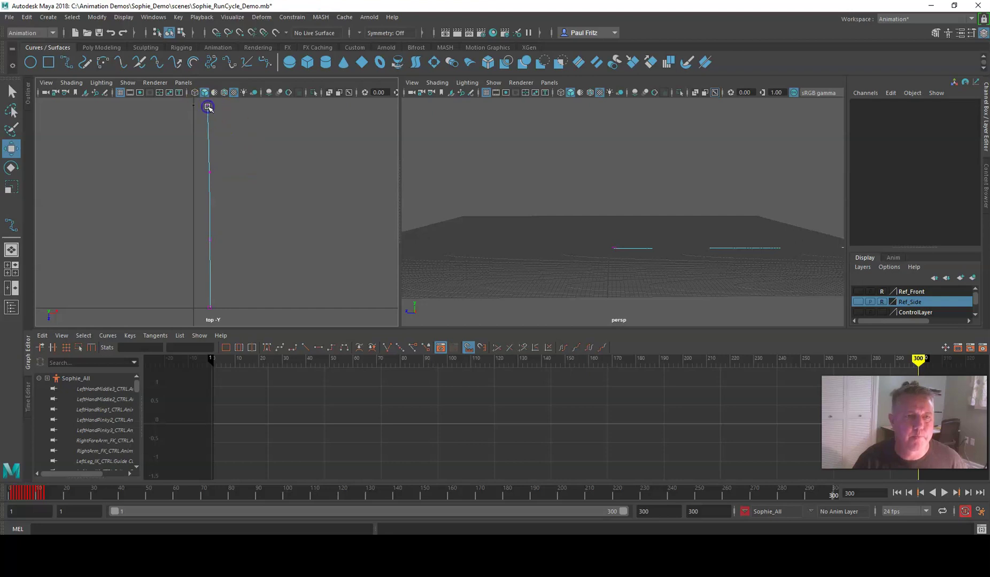
left_click_drag(206, 99, 207, 103)
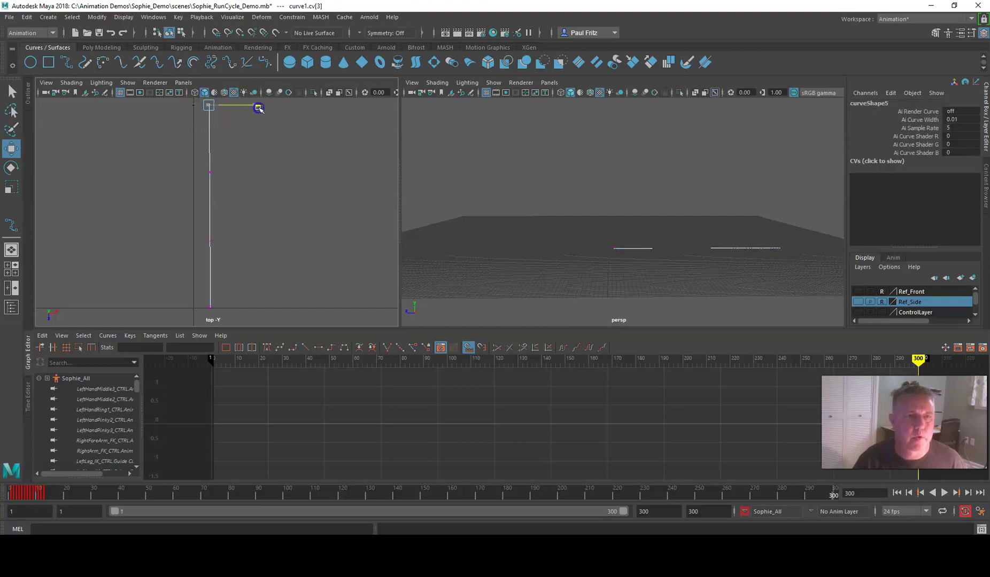
left_click(259, 108)
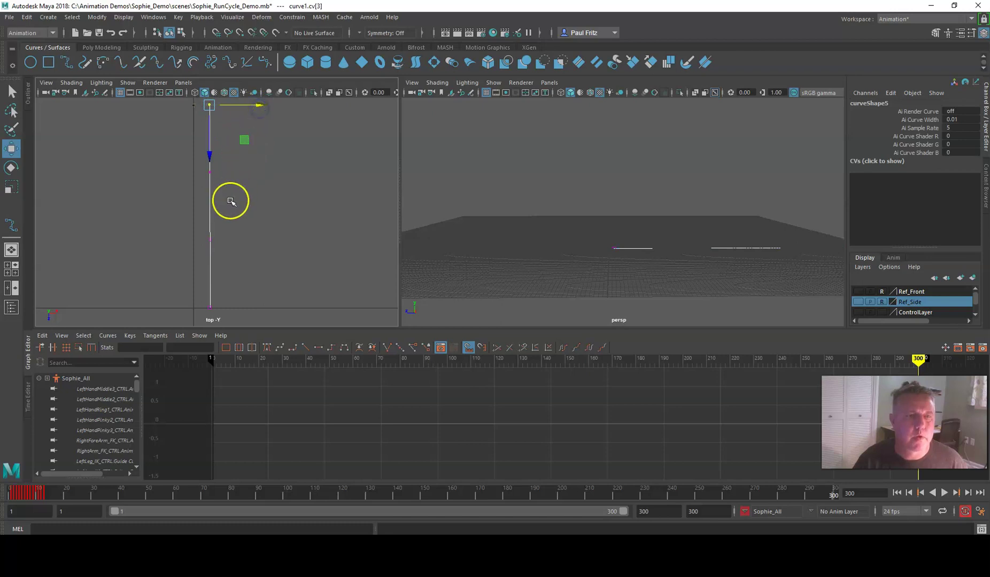
right_click_drag(216, 197, 283, 180)
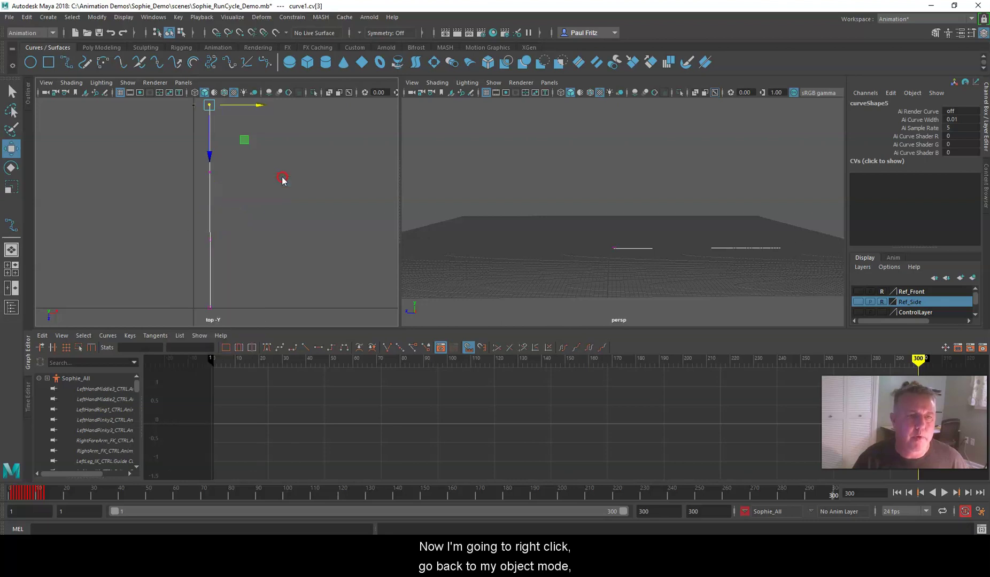
Select the path curve and raise it above the ground to a Translate Y of about 101.467.
left_click(241, 203)
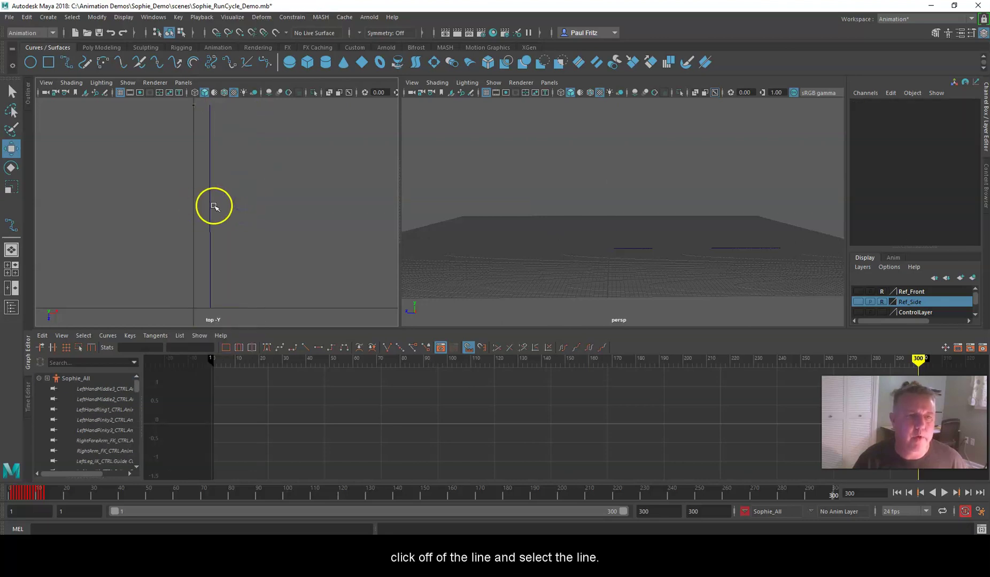
left_click(212, 207)
left_click_drag(658, 299, 711, 250, "alt")
middle_click_drag(711, 250, 551, 228, "alt")
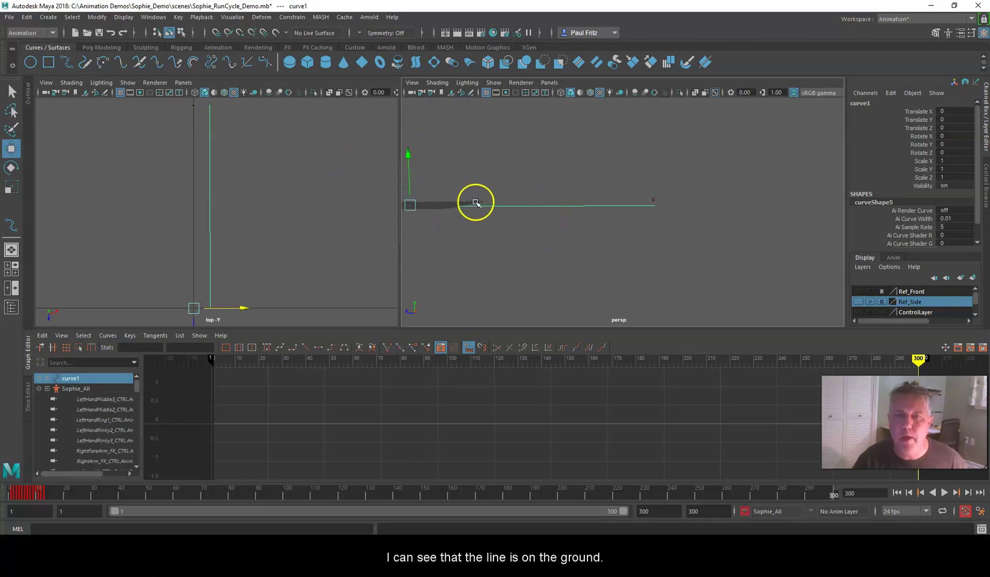
left_click_drag(407, 156, 409, 151)
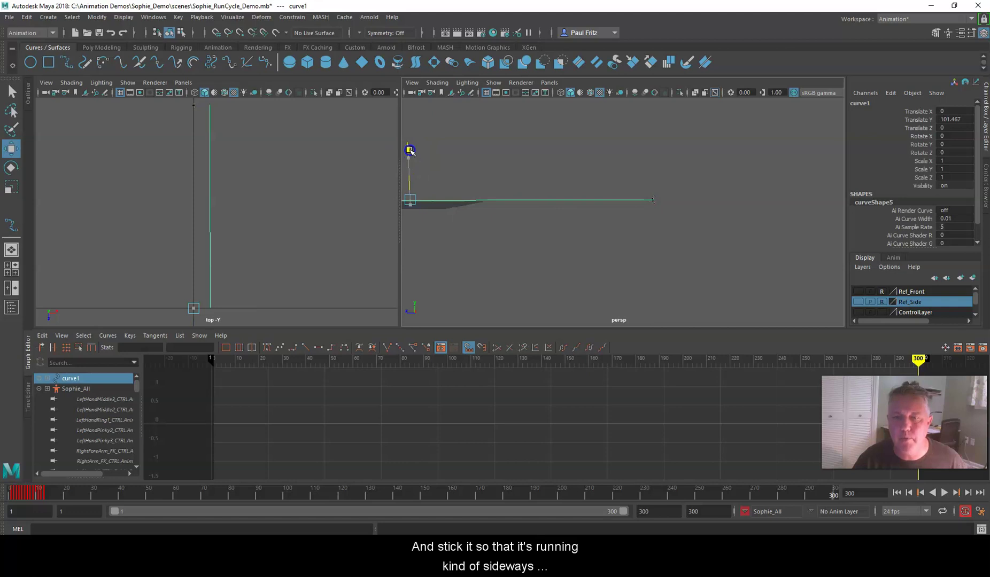
left_click_drag(744, 259, 717, 214, "alt")
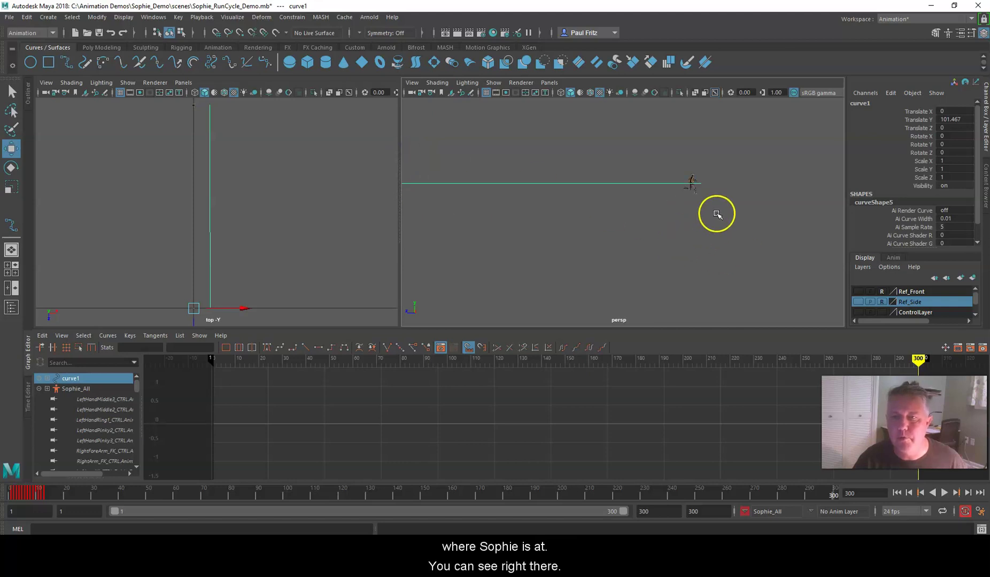
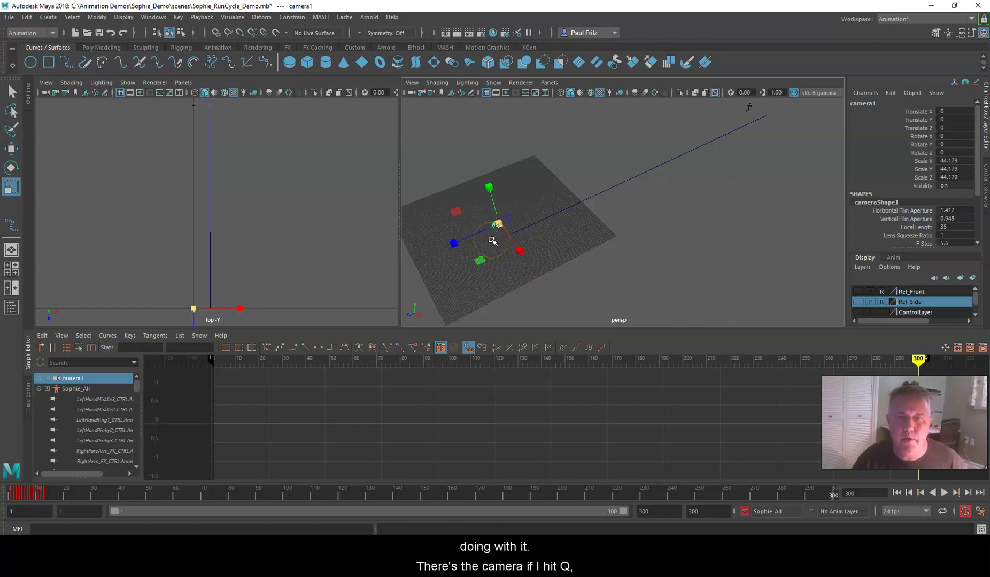
Attach camera1 to the curve as a motion path using the Time Slider range, Follow, front axis X and up axis Y, and make its tangents linear.
key("q")
left_click(497, 233)
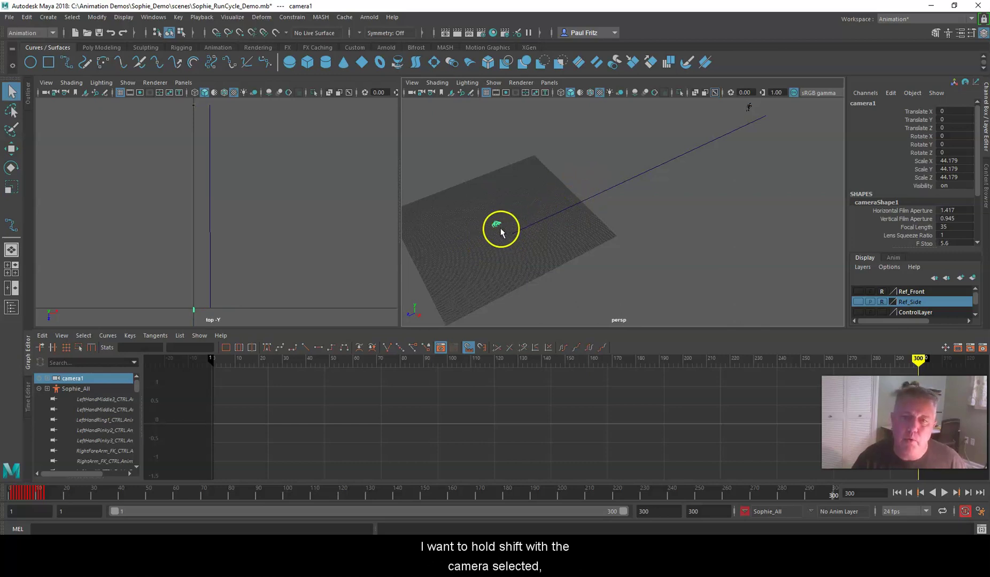
left_click(603, 195, "shift")
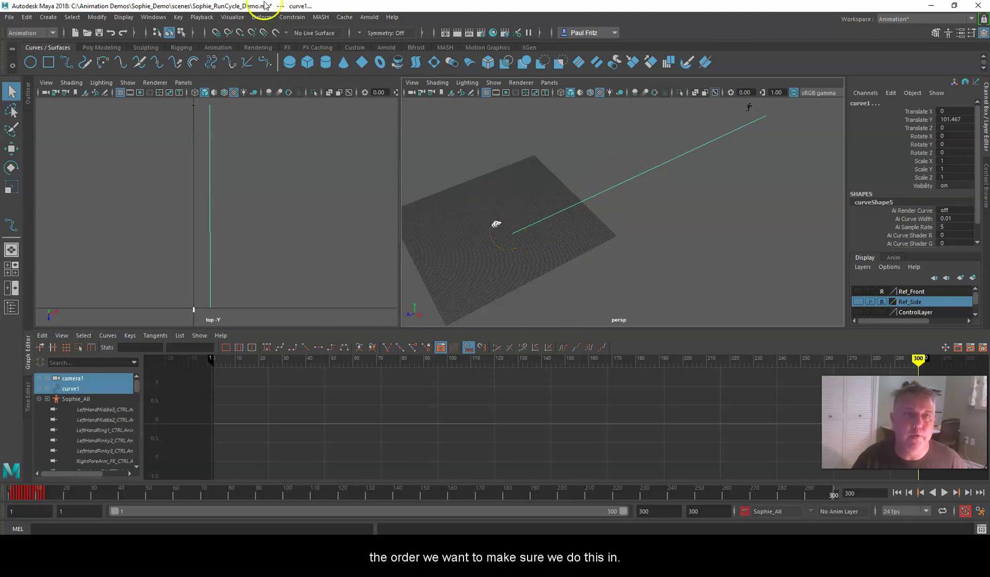
left_click(290, 18)
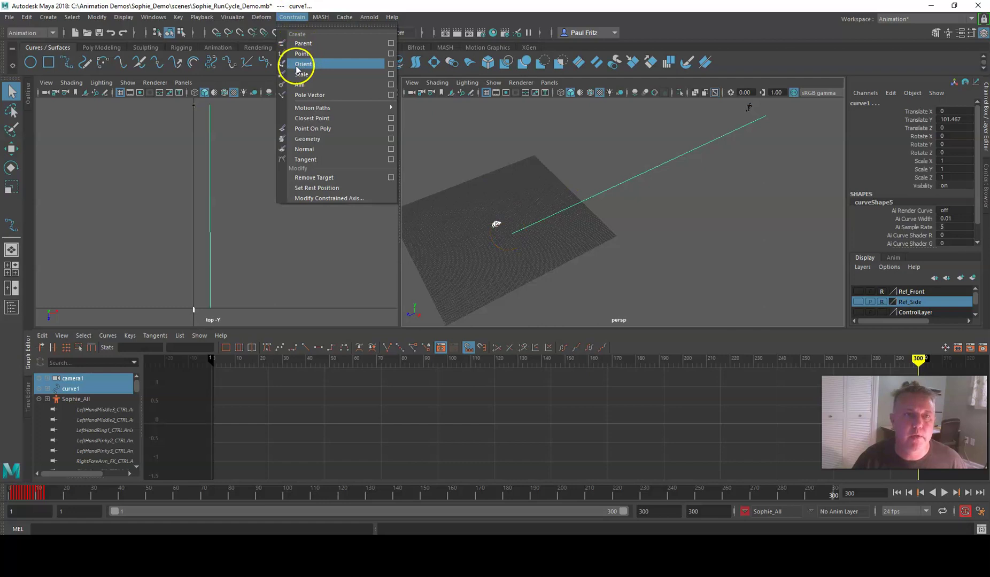
mouse_move(297, 107)
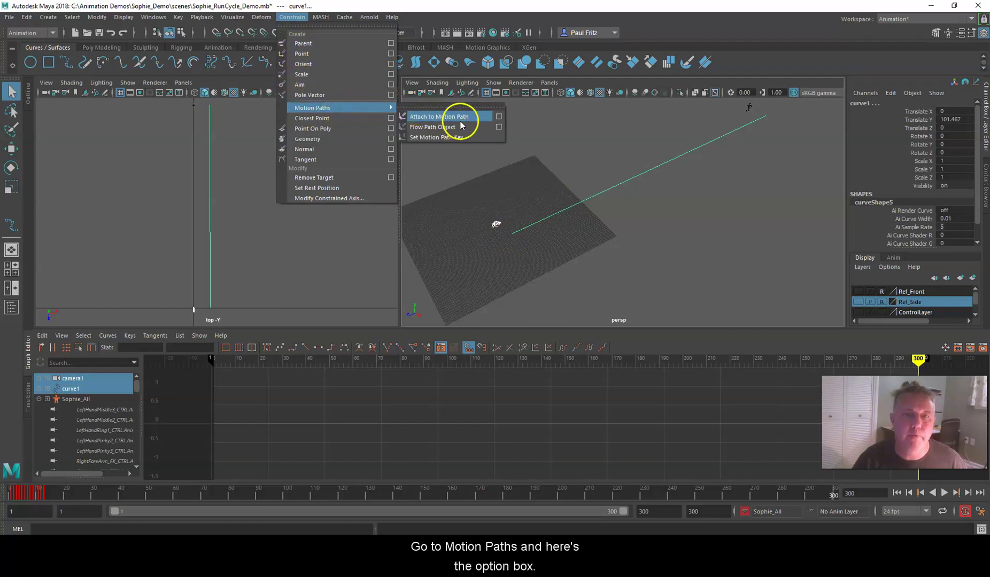
left_click(499, 117)
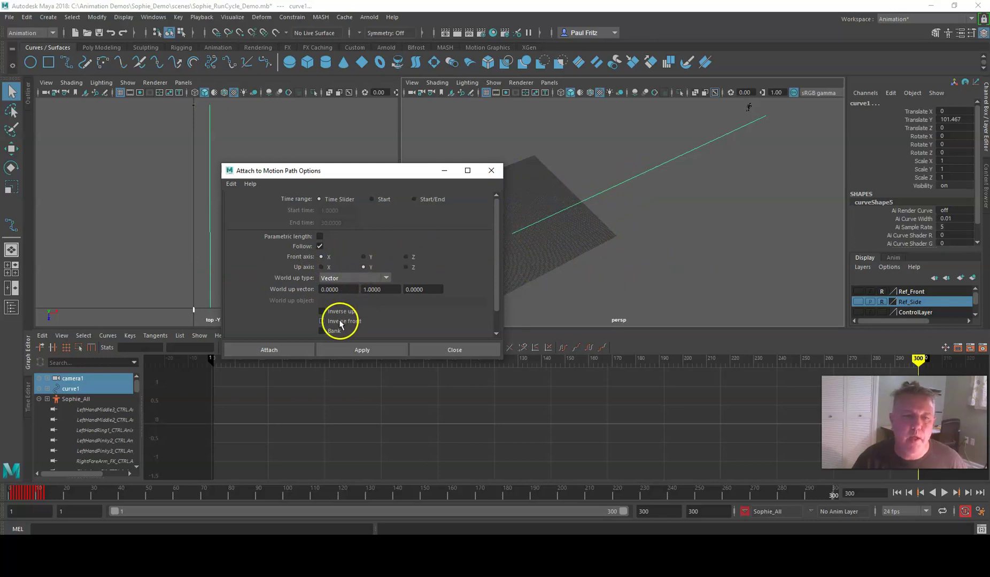
left_click(296, 351)
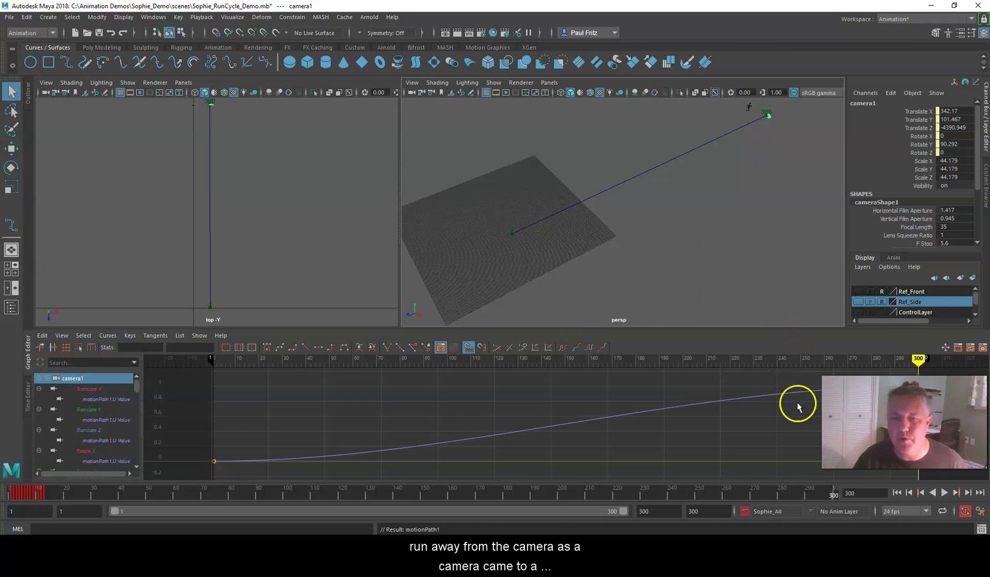
left_click(307, 350)
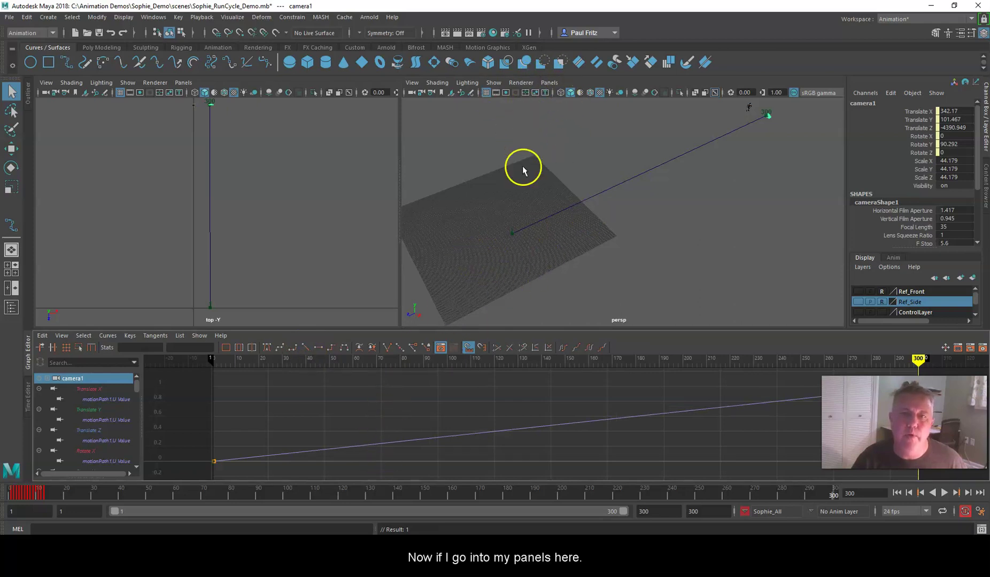
Maximize the perspective view and look through camera1 in it.
left_click(551, 83)
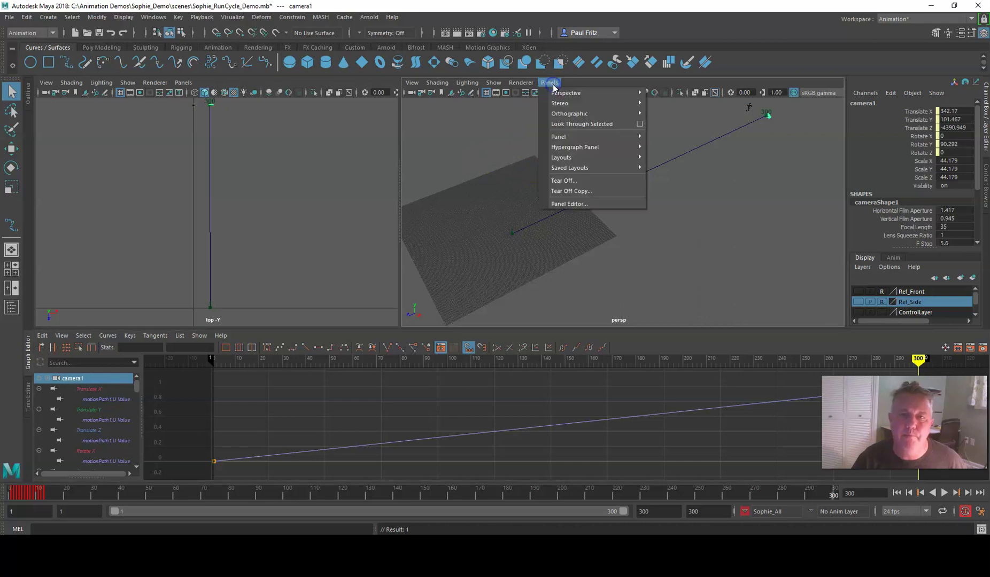
left_click(496, 134)
key("space")
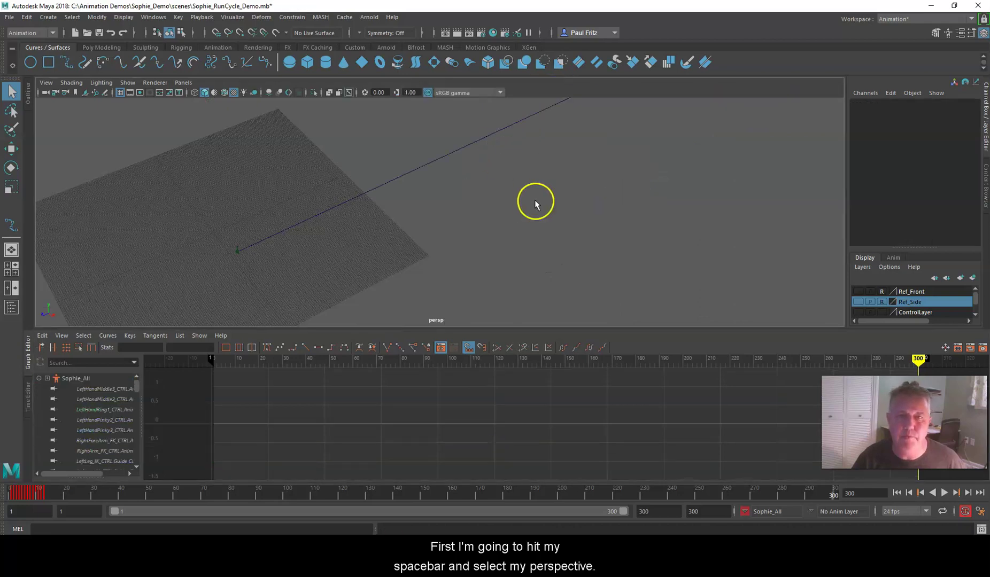
left_click(182, 84)
mouse_move(190, 93)
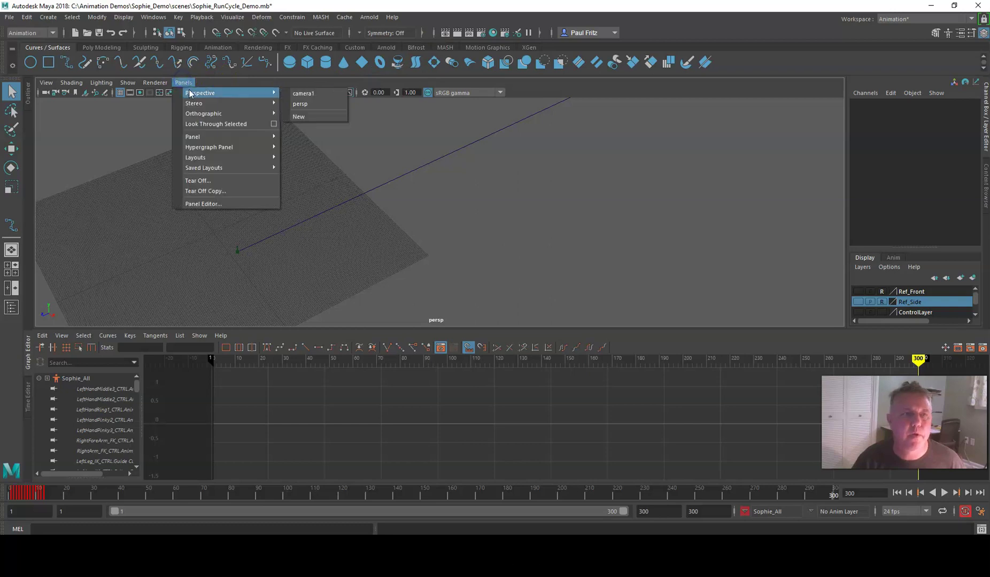
left_click(301, 94)
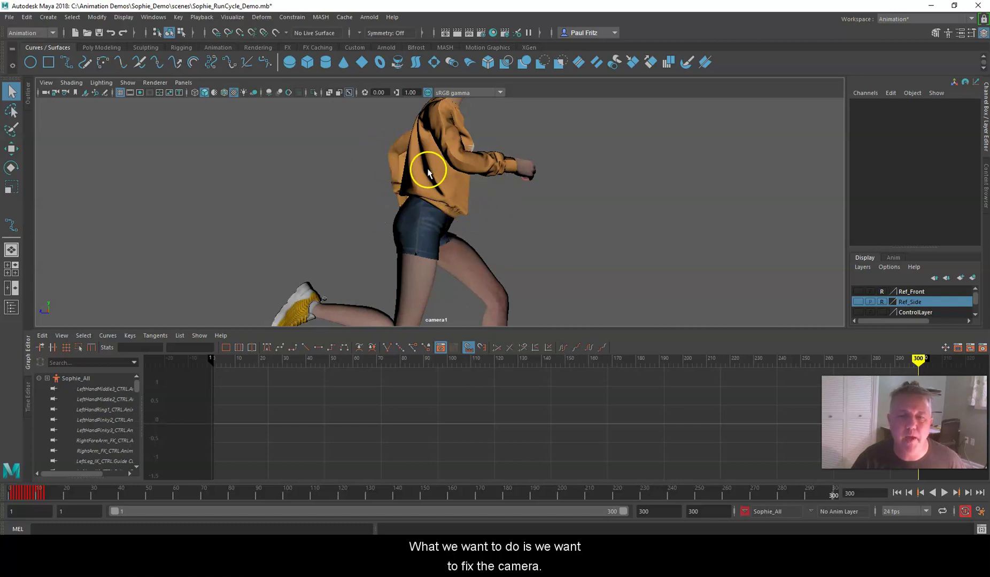
Load camera1's attributes in the Attribute Editor and enlarge the viewport's height to show more of the runner.
left_click(962, 32)
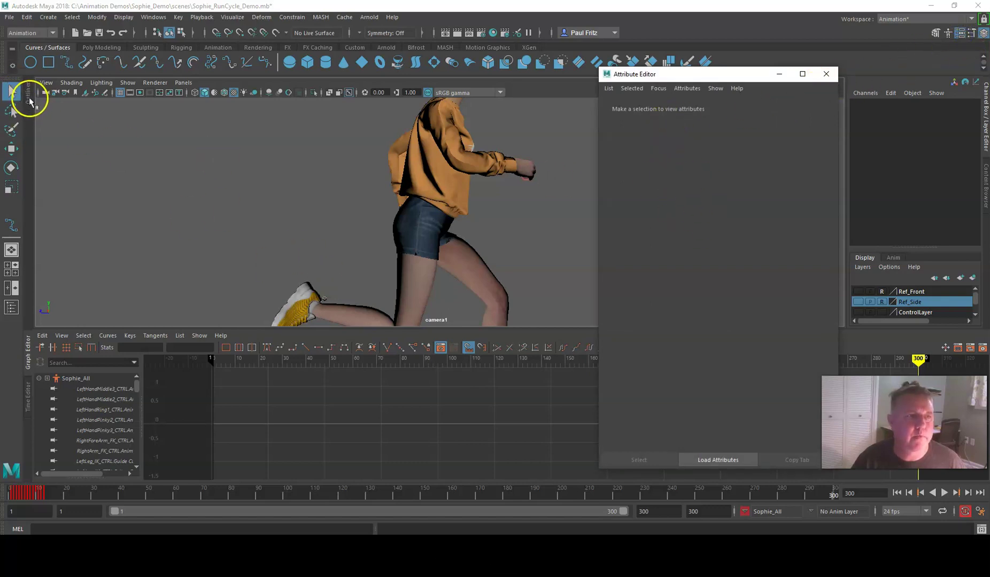
left_click(28, 96)
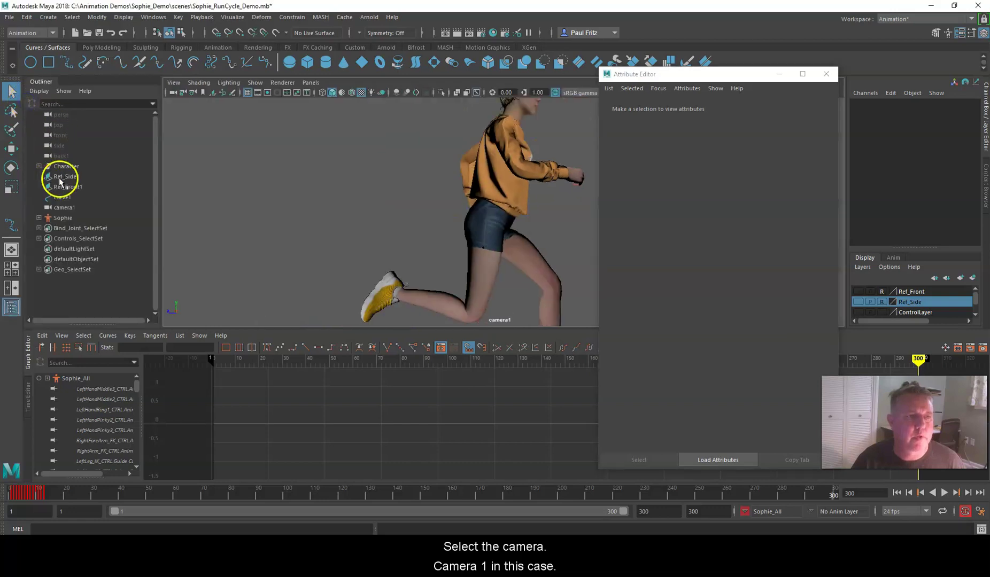
left_click(76, 208)
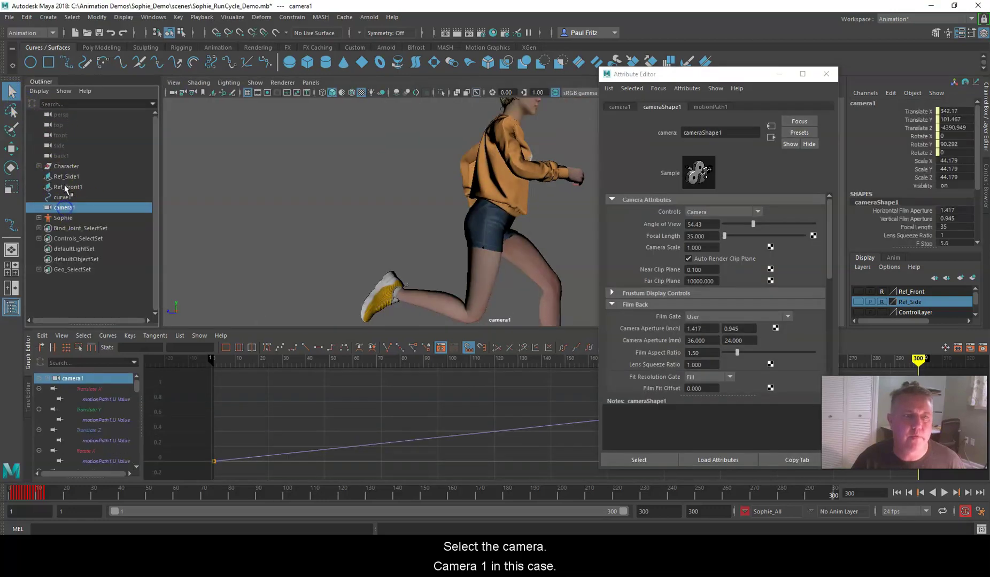
left_click(39, 82)
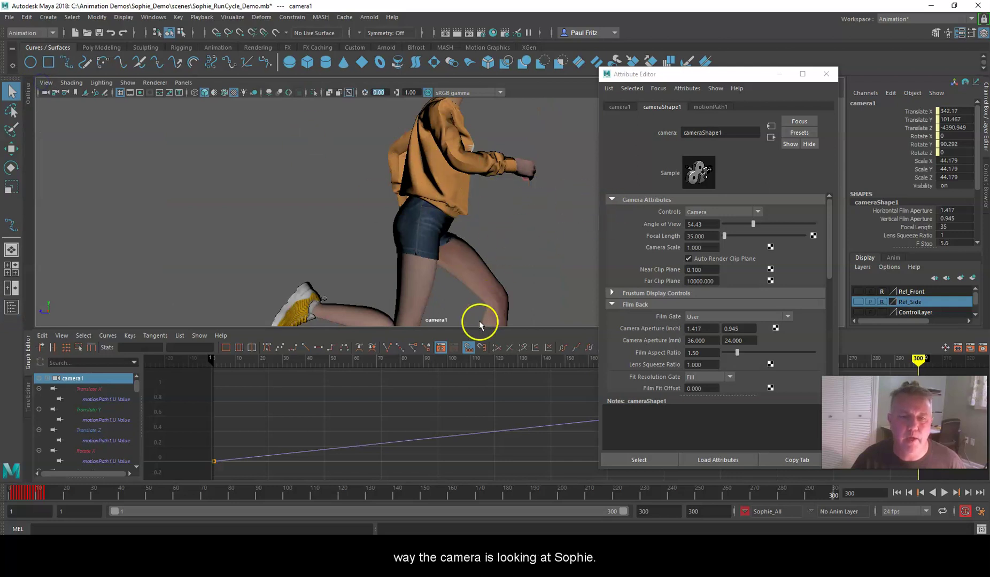
left_click_drag(466, 327, 471, 418)
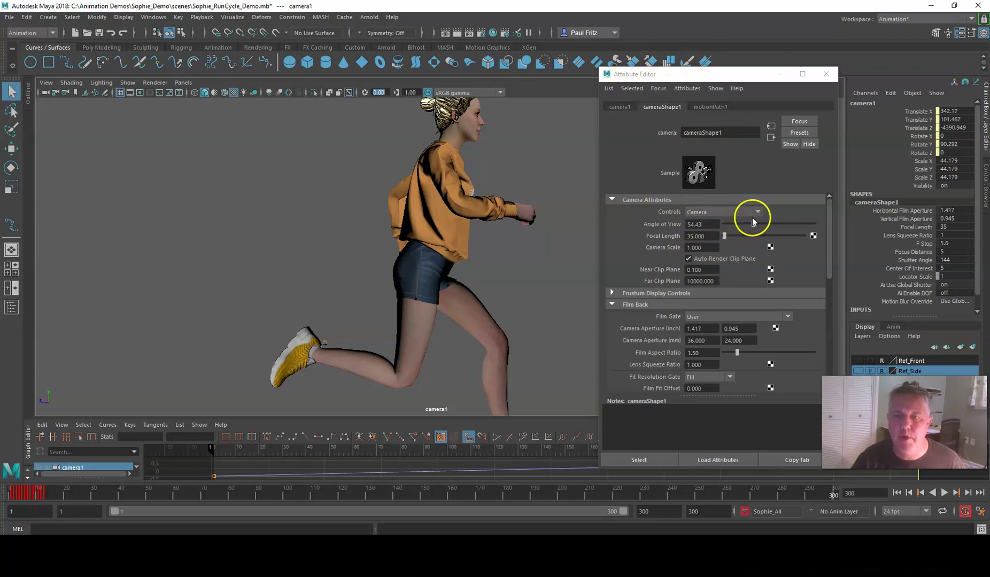
Widen camera1's Angle of View to about 73.47 so the whole runner fits, and close the Attribute Editor.
left_click_drag(753, 225, 764, 225)
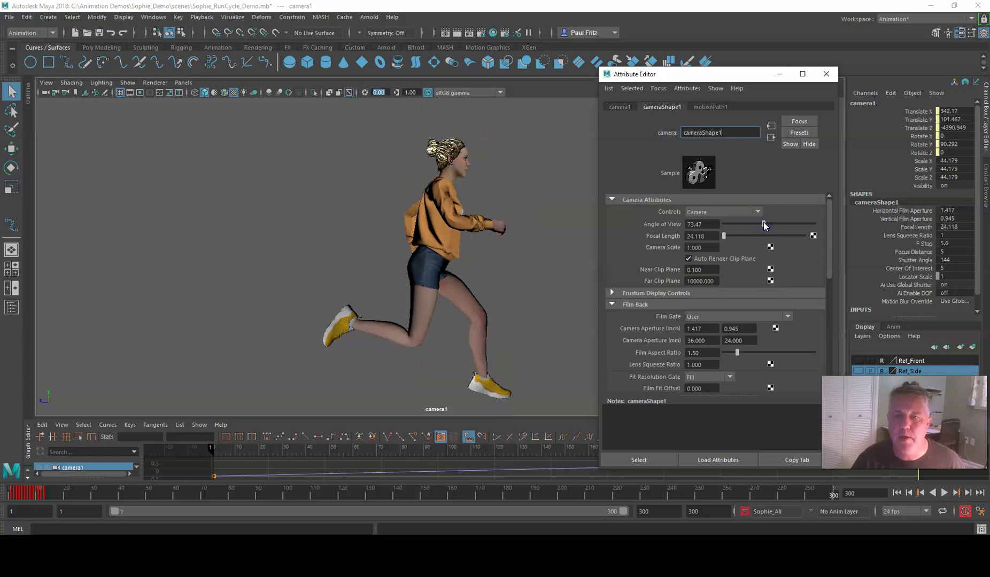
left_click(736, 229)
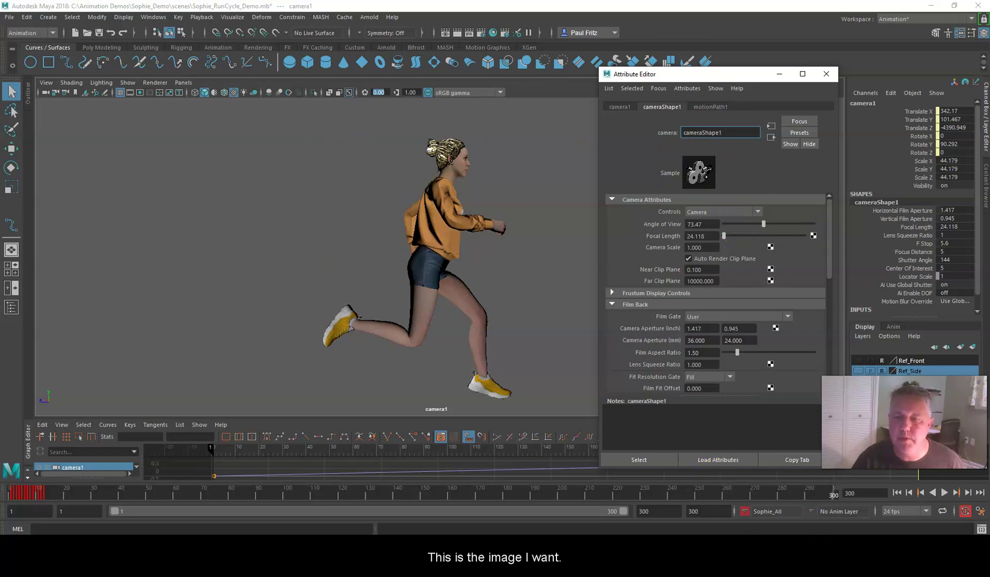
left_click(806, 142)
left_click(769, 84)
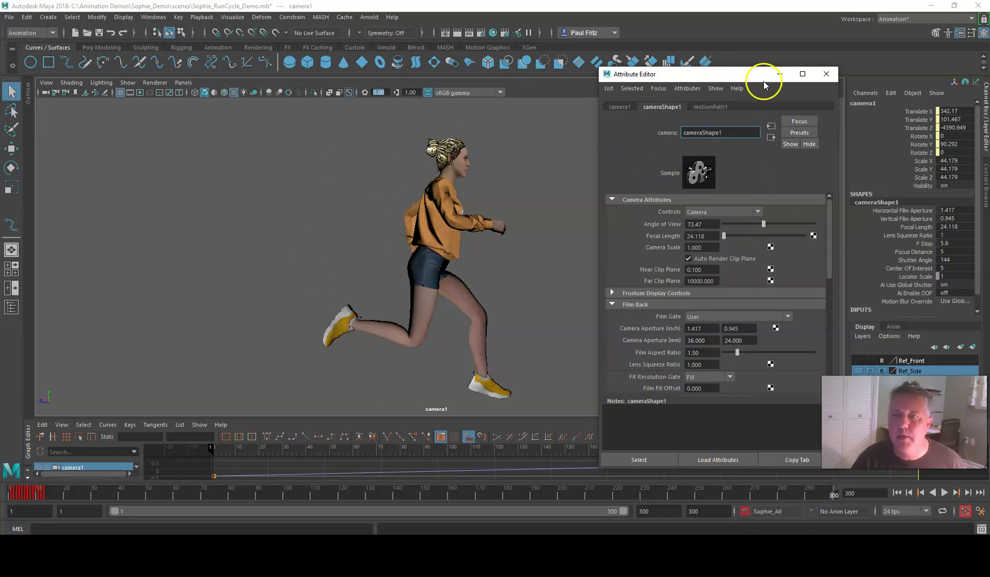
left_click(826, 74)
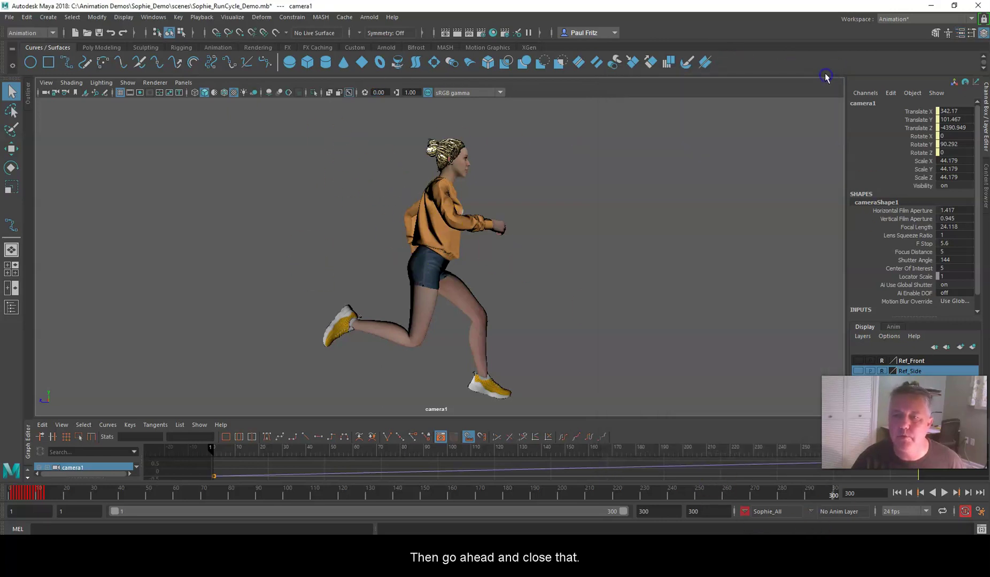
Play the animation from frame 1 through camera1 to check the follow motion, and return to frame 1.
left_click(897, 493)
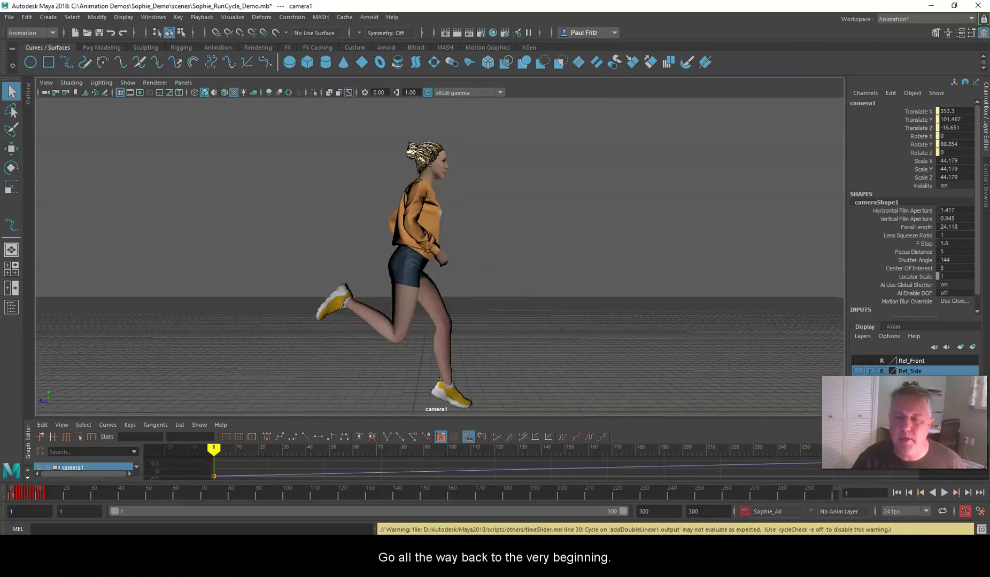
left_click(945, 493)
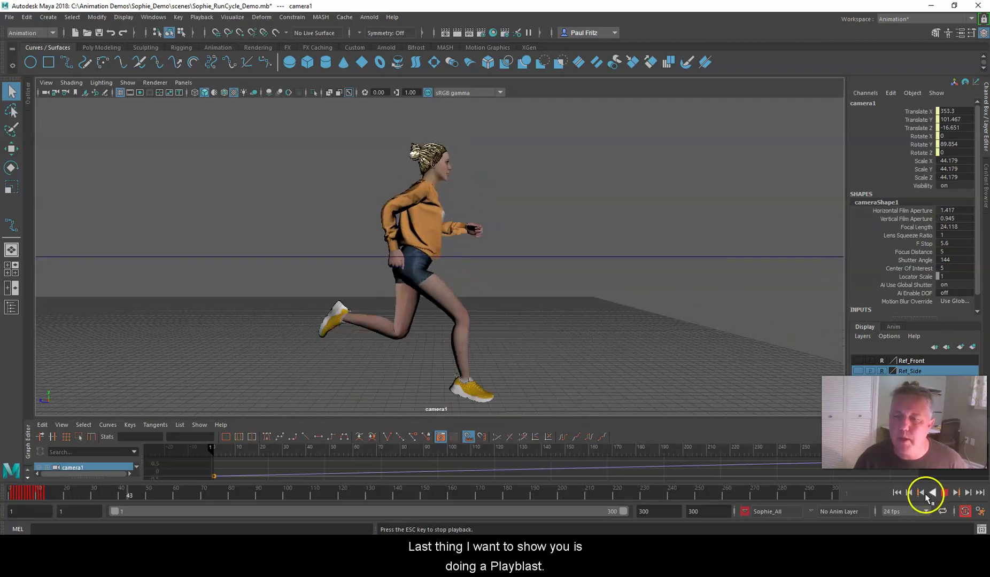
left_click(944, 493)
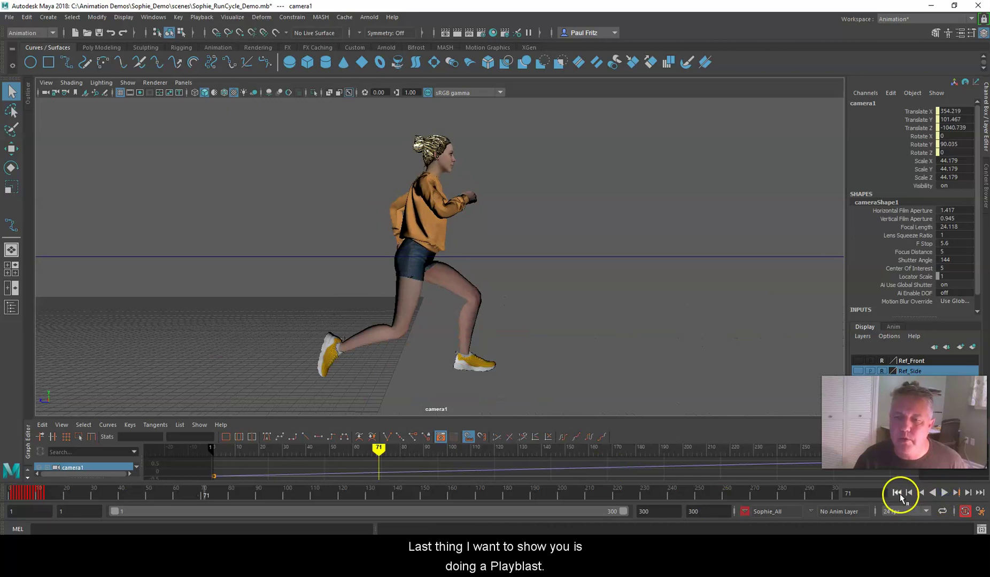
left_click(899, 493)
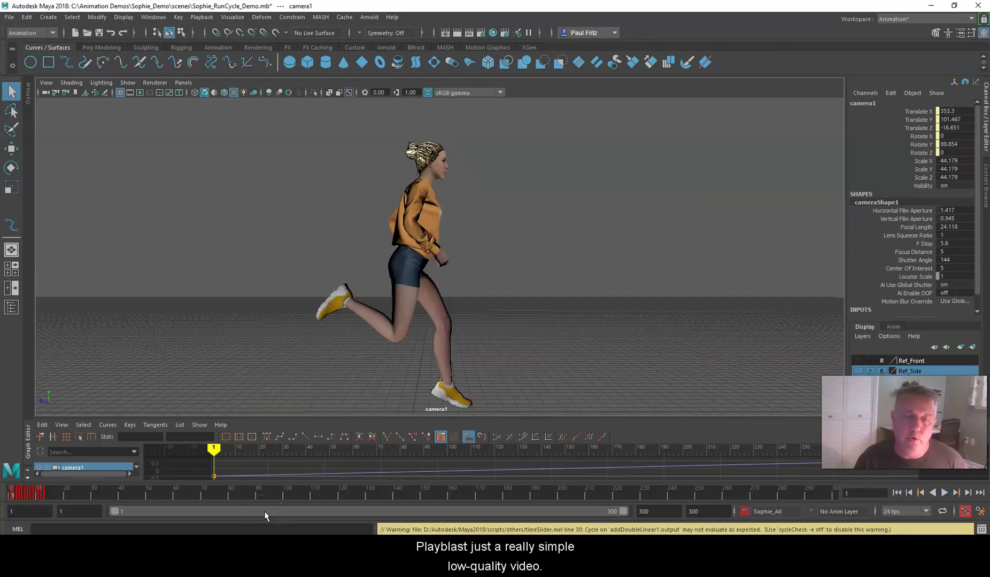
Hide NURBS curves in the camera1 view, dismiss the system notification and play the animation from frame 1.
right_click(265, 493)
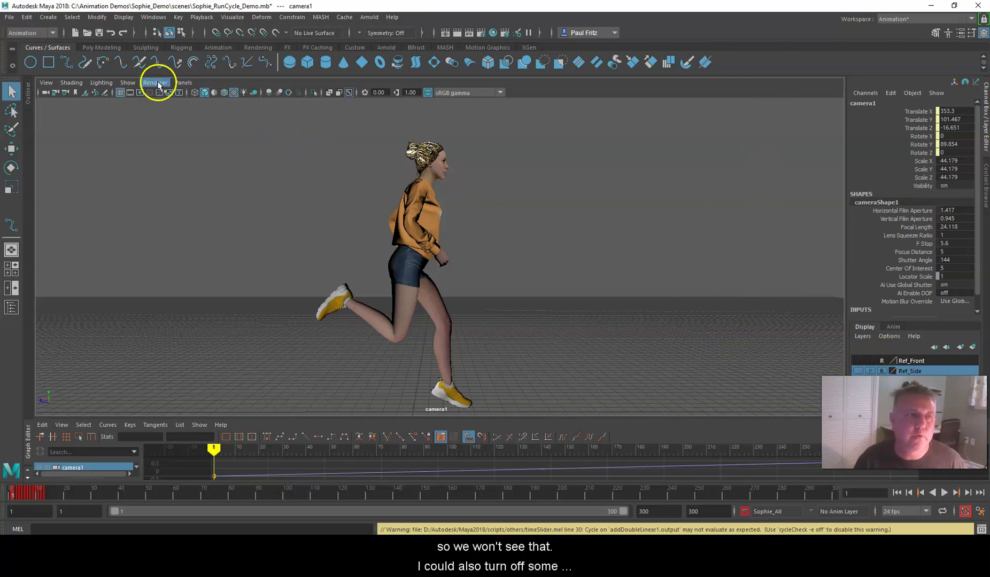
left_click(127, 83)
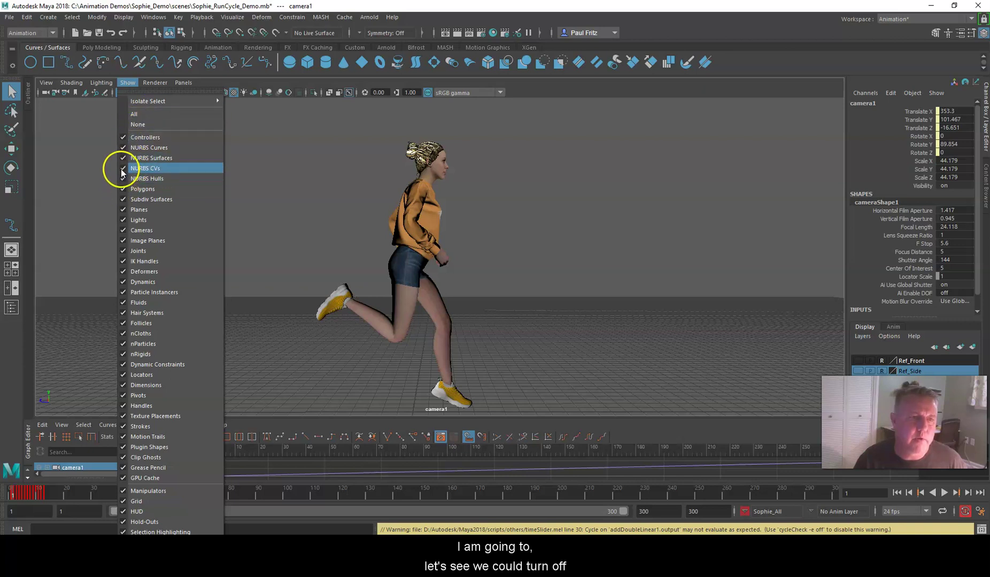
left_click(123, 148)
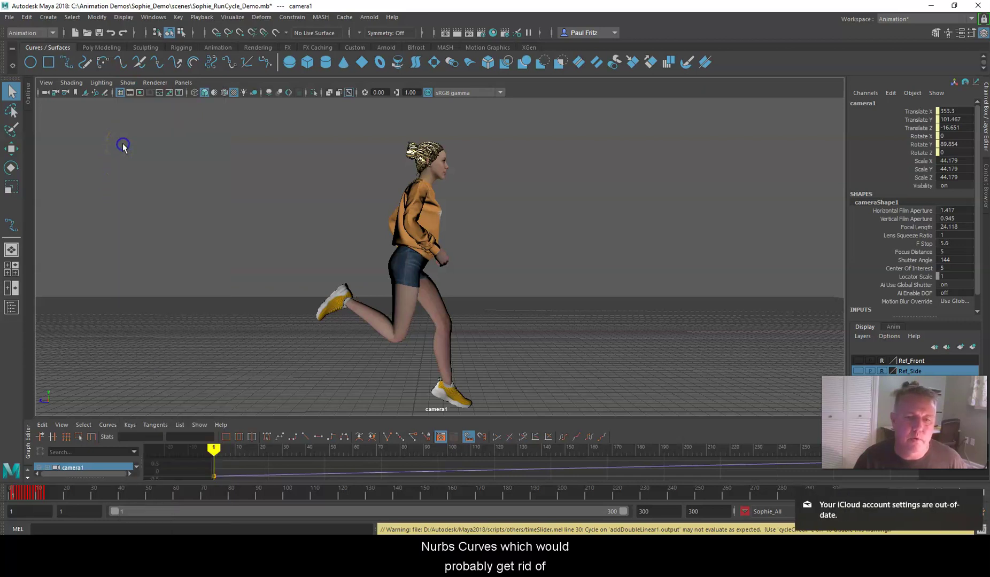
mouse_move(950, 498)
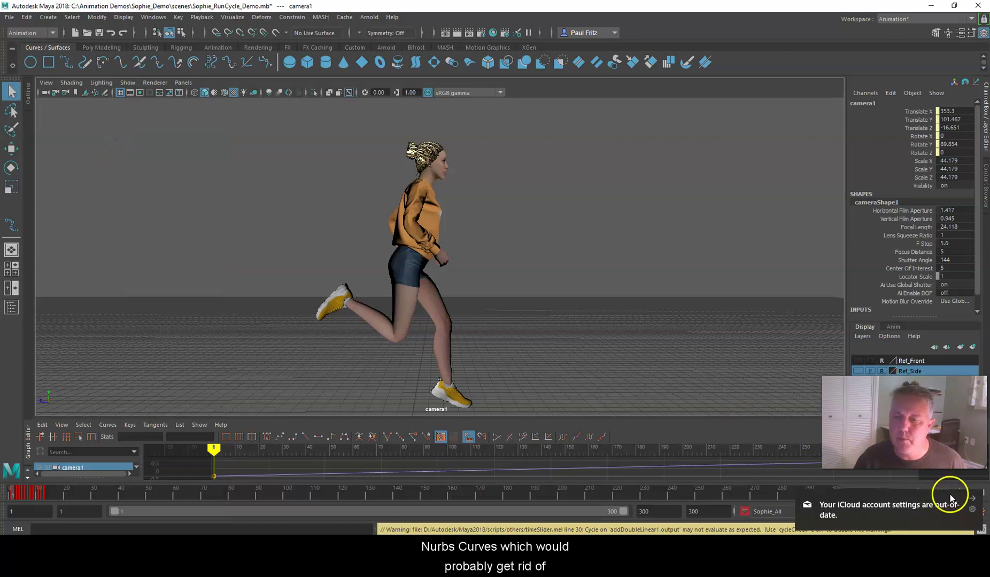
left_click(973, 499)
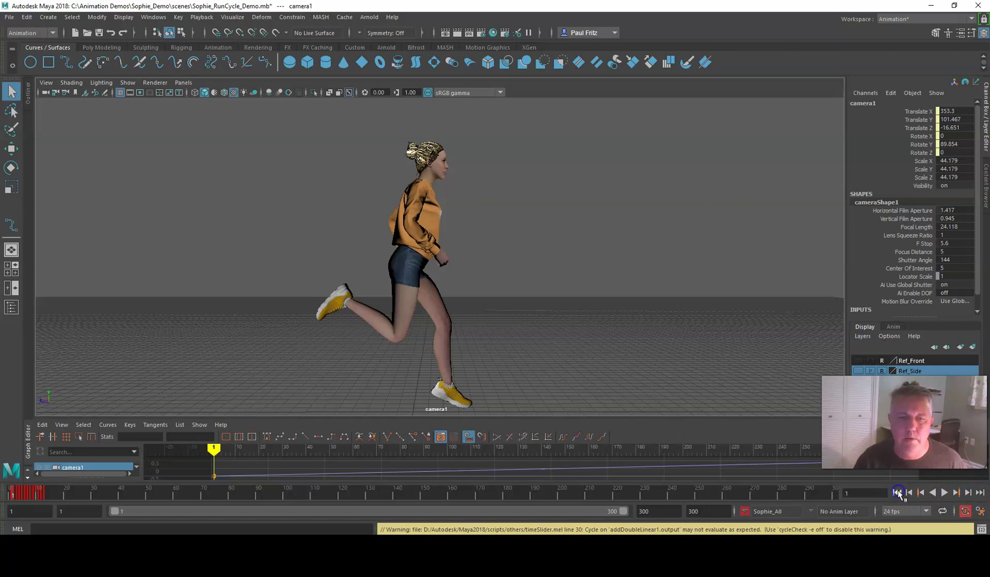
left_click(944, 492)
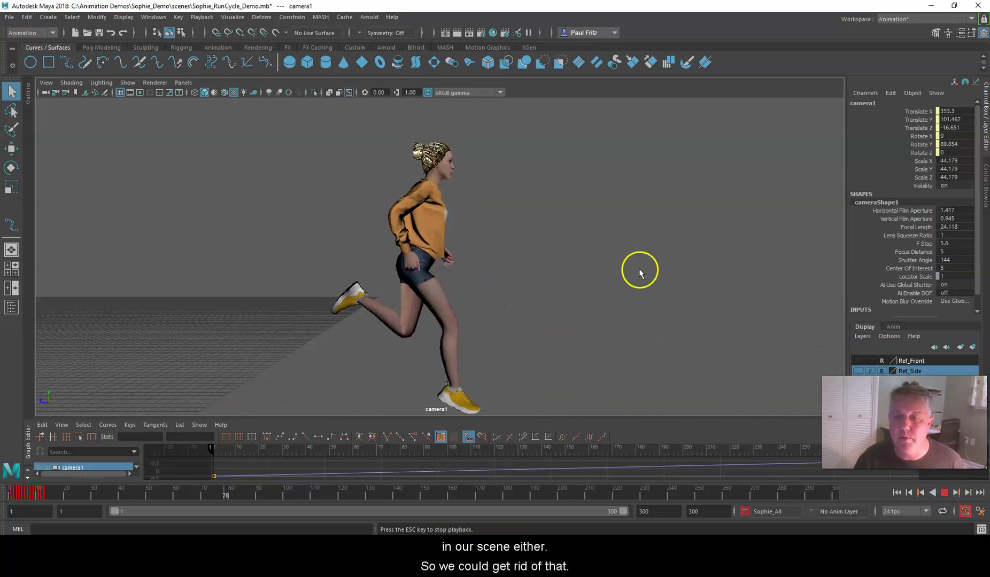
Stop the playback, return to frame 1 and open the Playblast options.
left_click(944, 493)
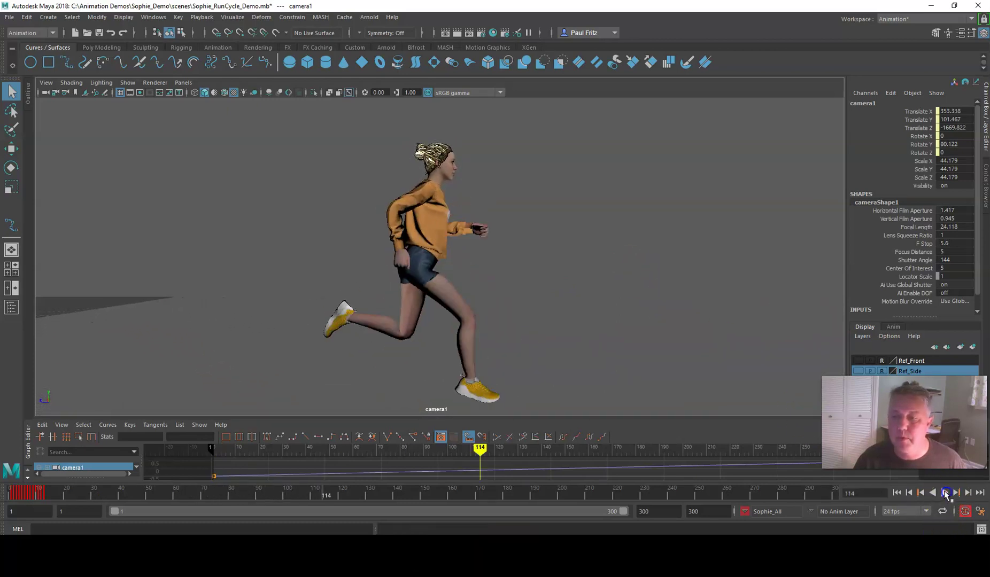
left_click(897, 492)
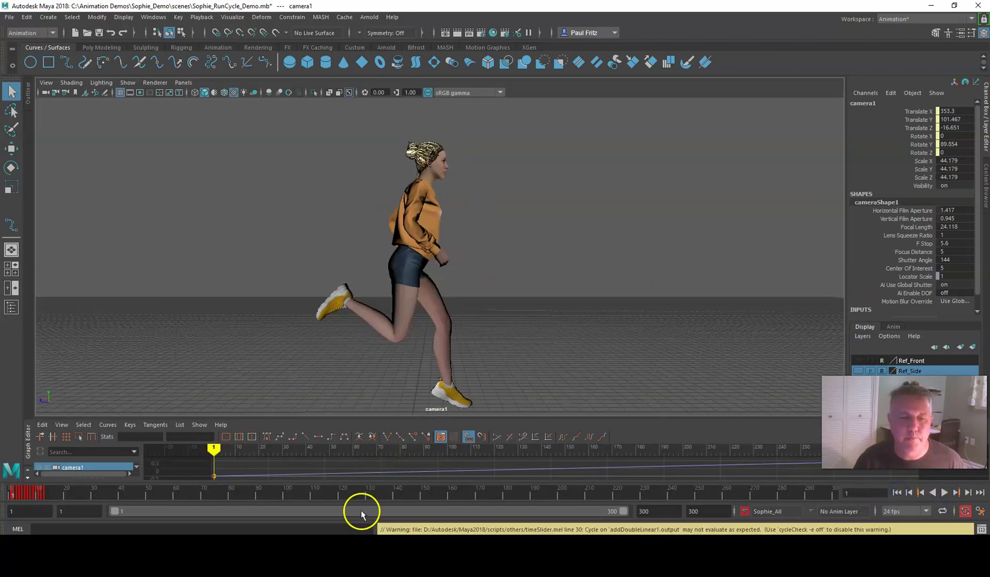
right_click(378, 493)
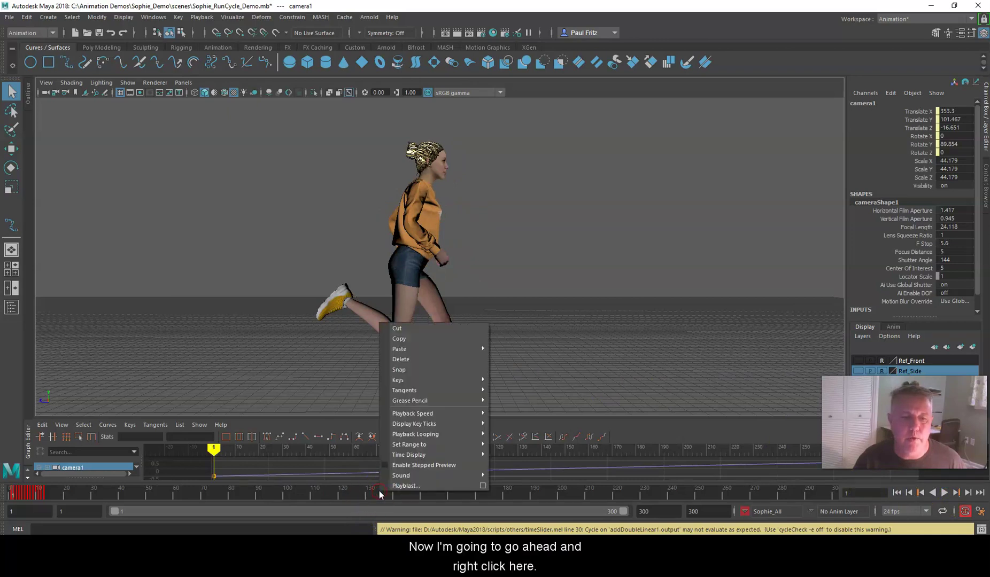
mouse_move(457, 444)
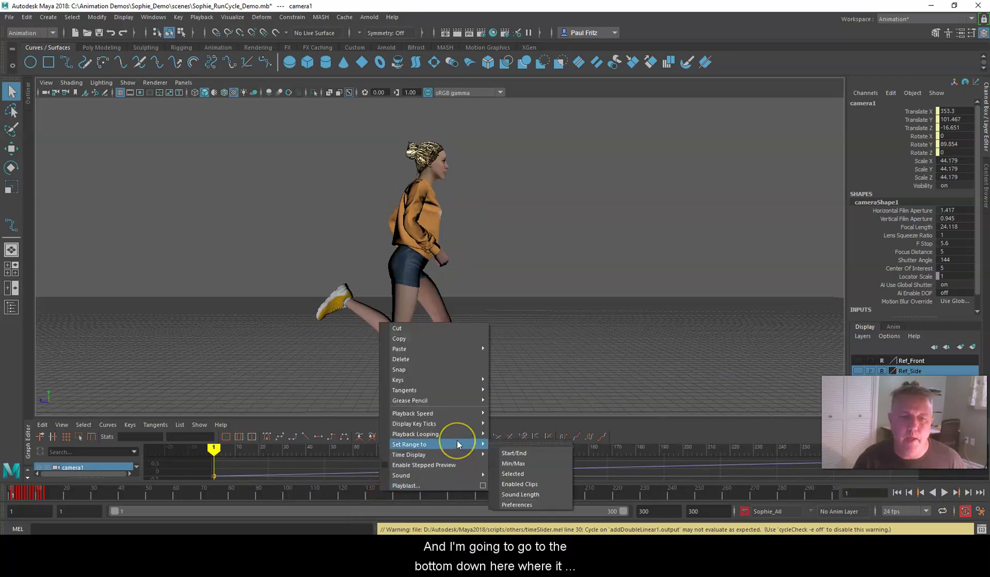
left_click(483, 486)
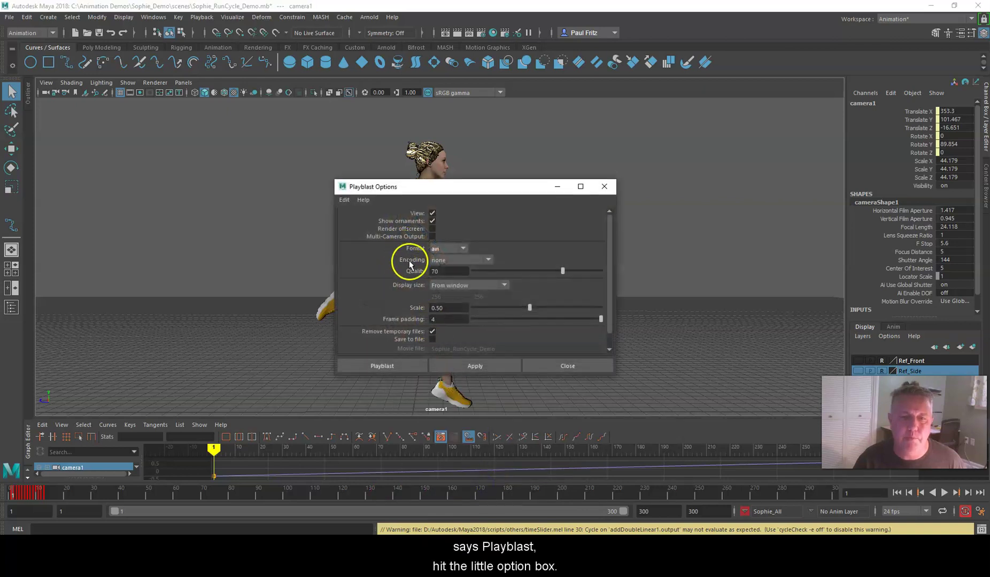
Enable saving the Playblast to file and name the movie Sophie_Running in the Sophie_Demo project's movies folder.
scroll(407, 239, "down", 2)
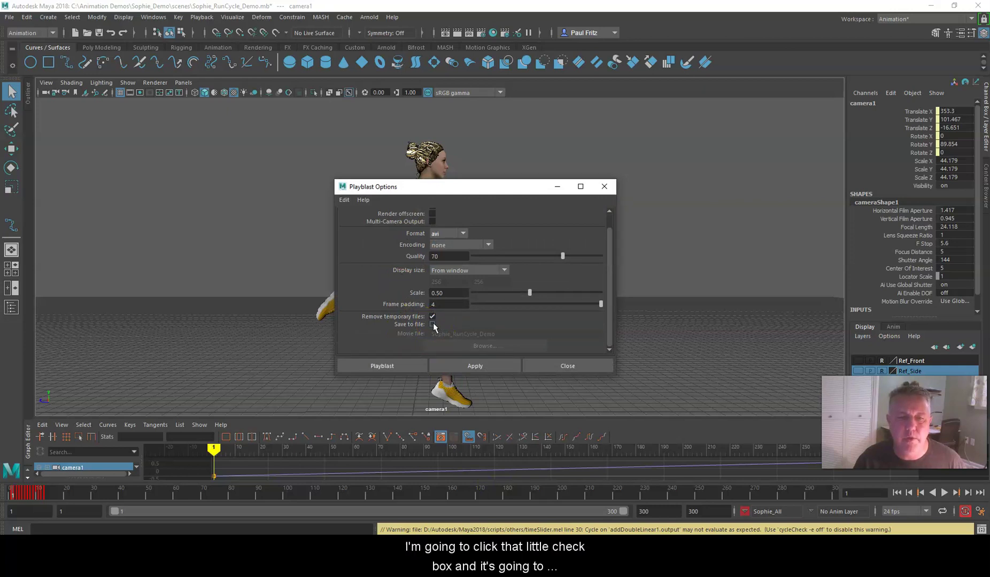
left_click(432, 324)
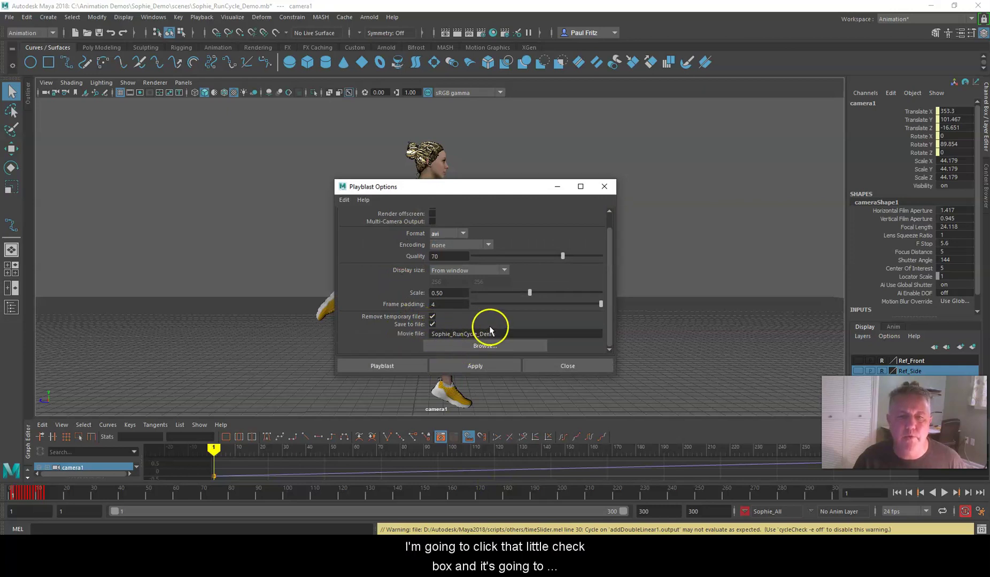
left_click(475, 346)
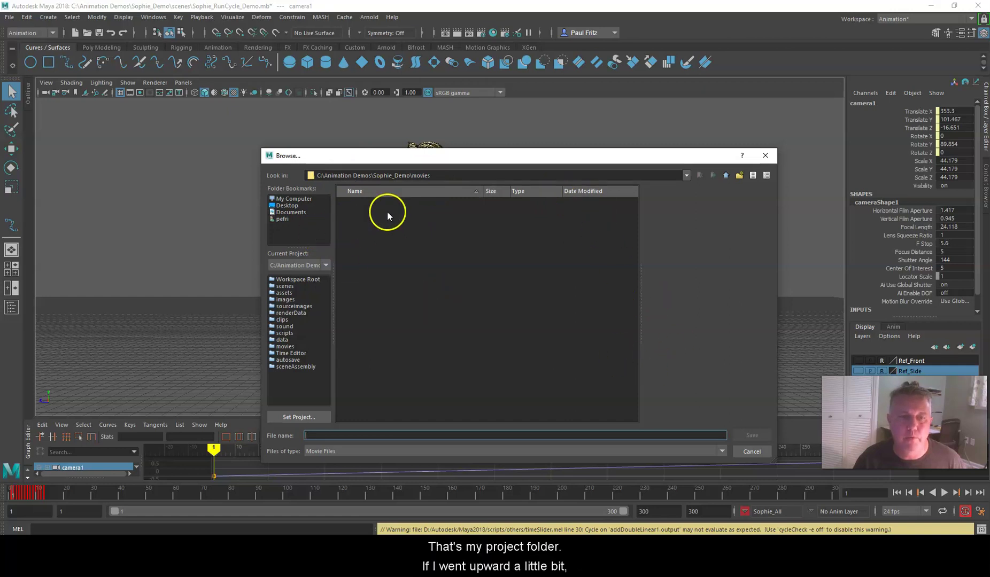
left_click(725, 177)
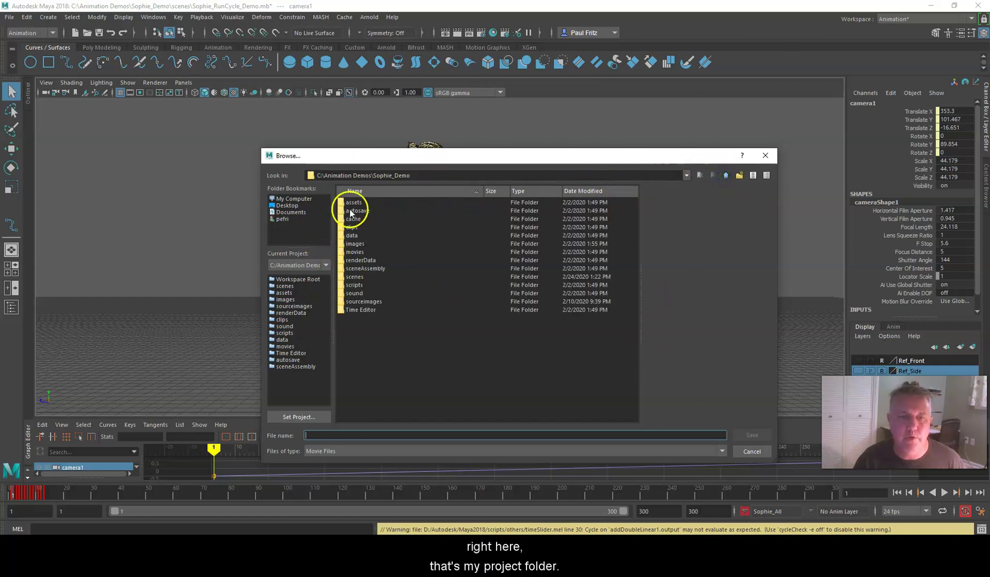
double_click(353, 252)
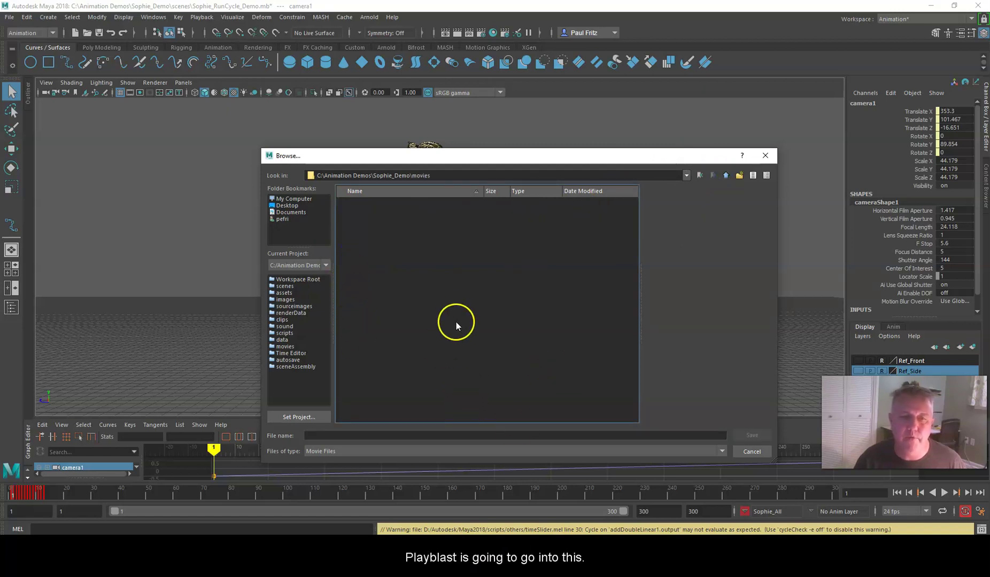
left_click(341, 433)
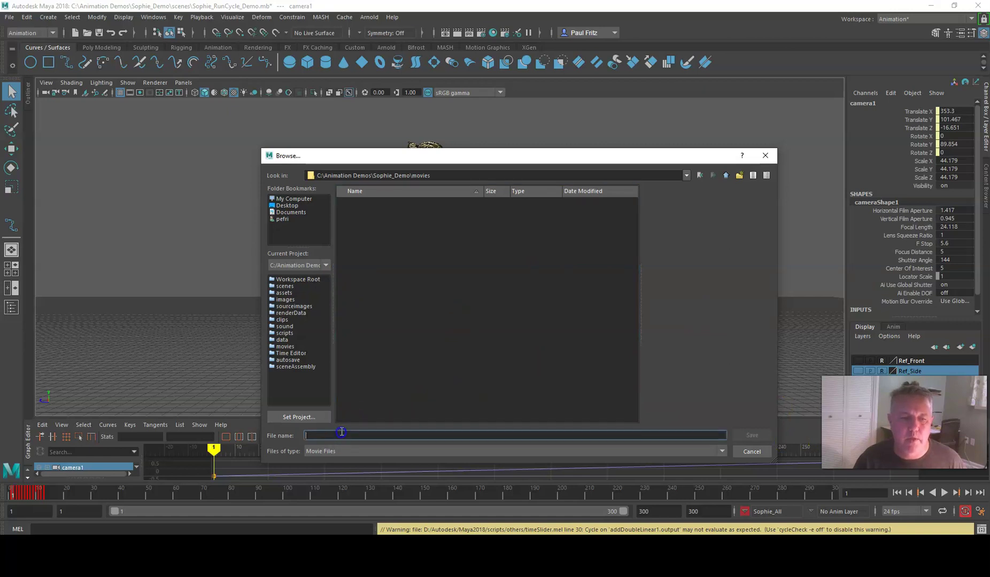
type("So")
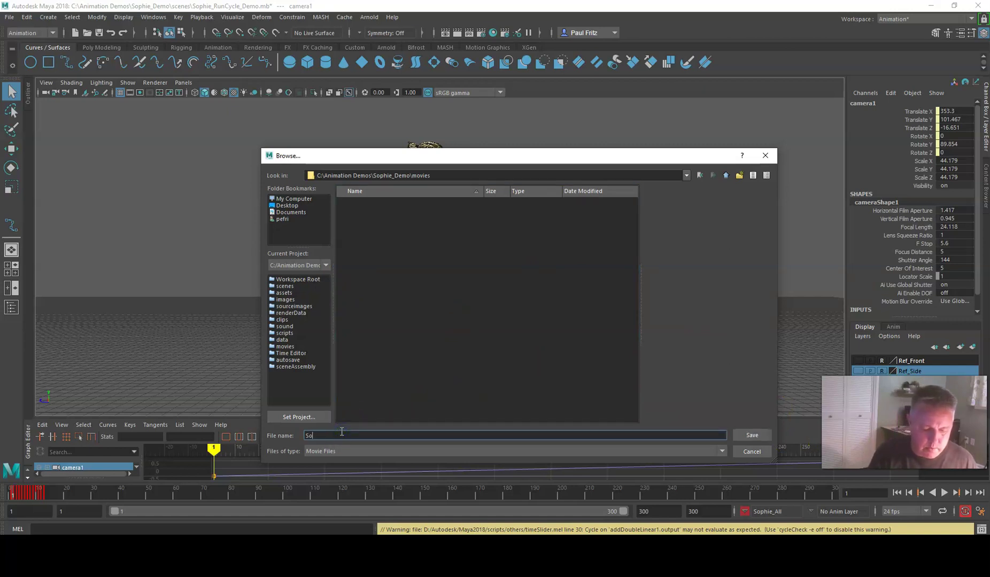
type("phie_Running")
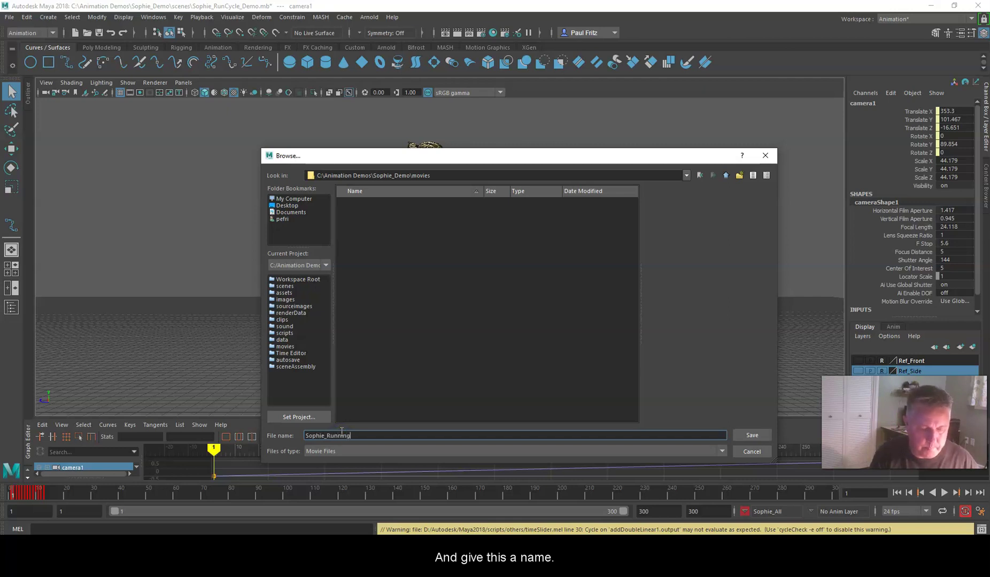
left_click(750, 434)
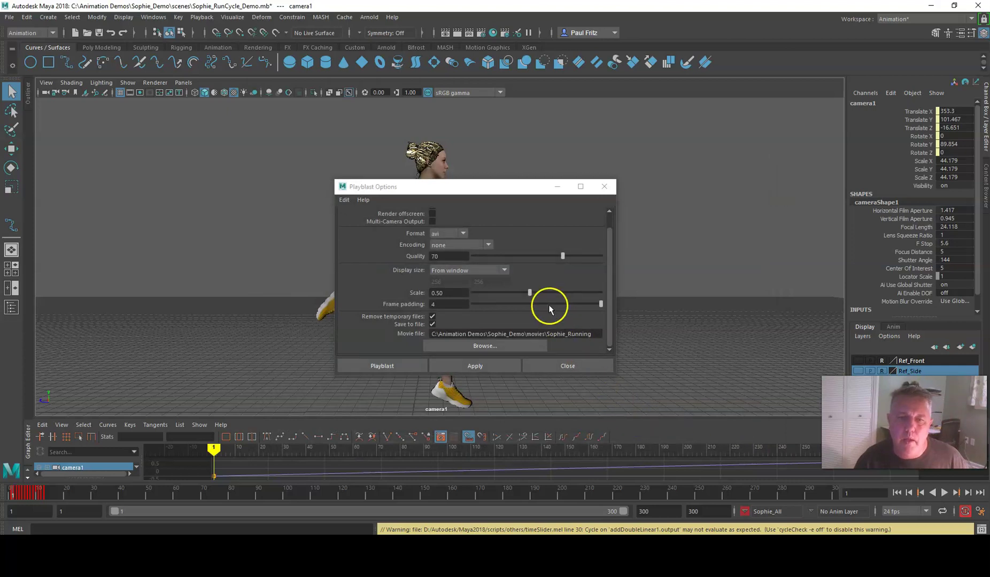
Keep the avi format without encoding, set the Playblast quality to 100 and generate the movie.
left_click(463, 234)
left_click(444, 245)
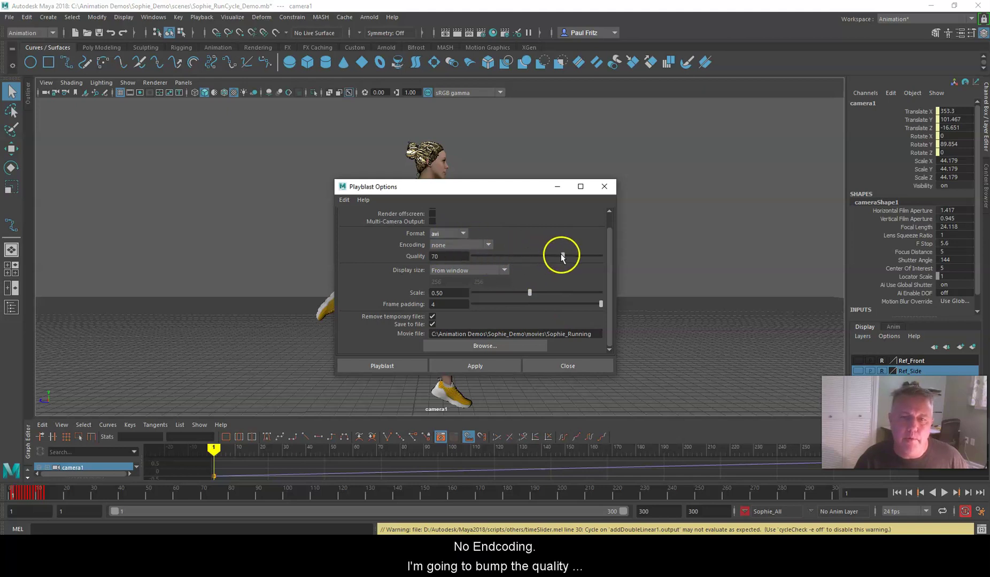
left_click_drag(563, 257, 608, 259)
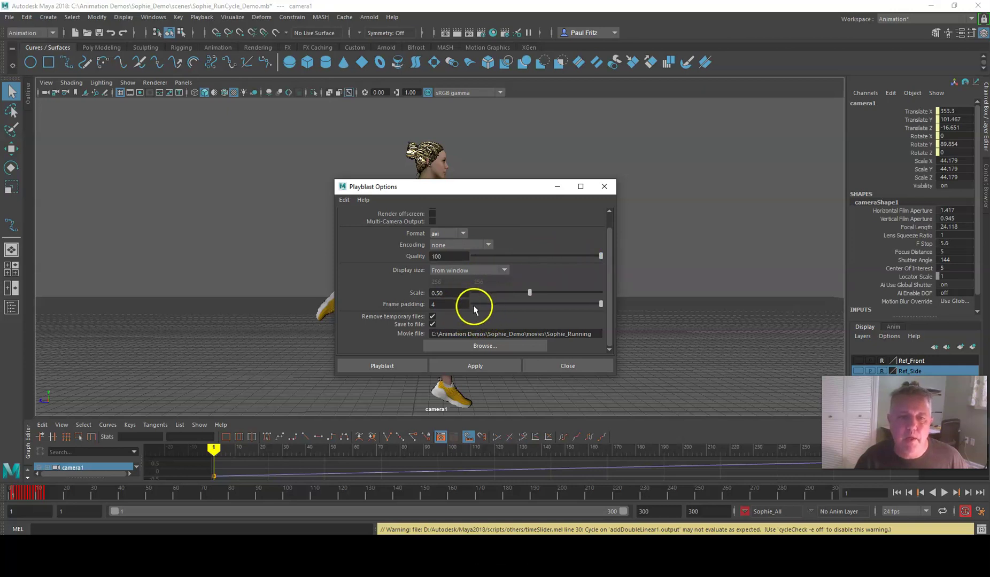
left_click(382, 366)
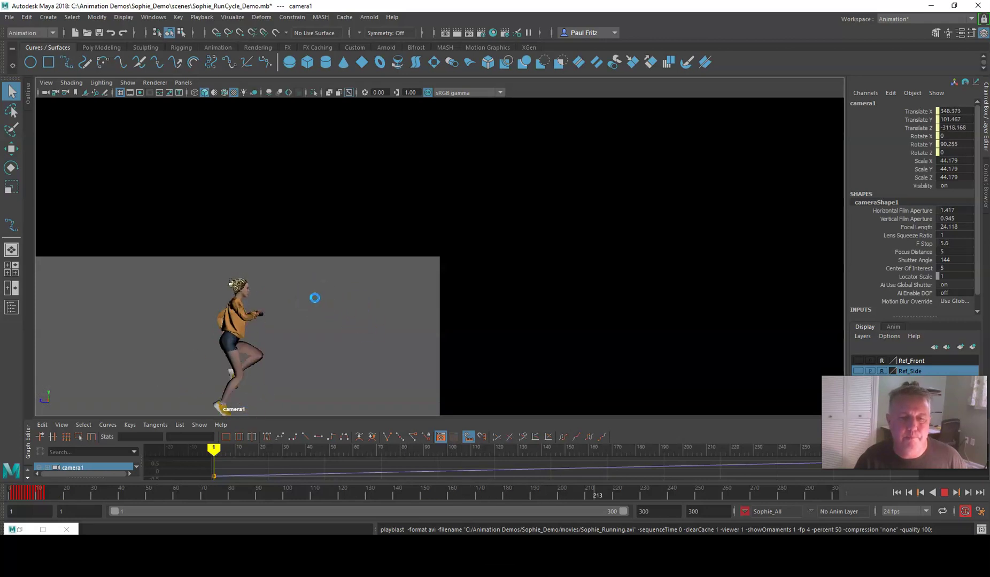
left_click(371, 332)
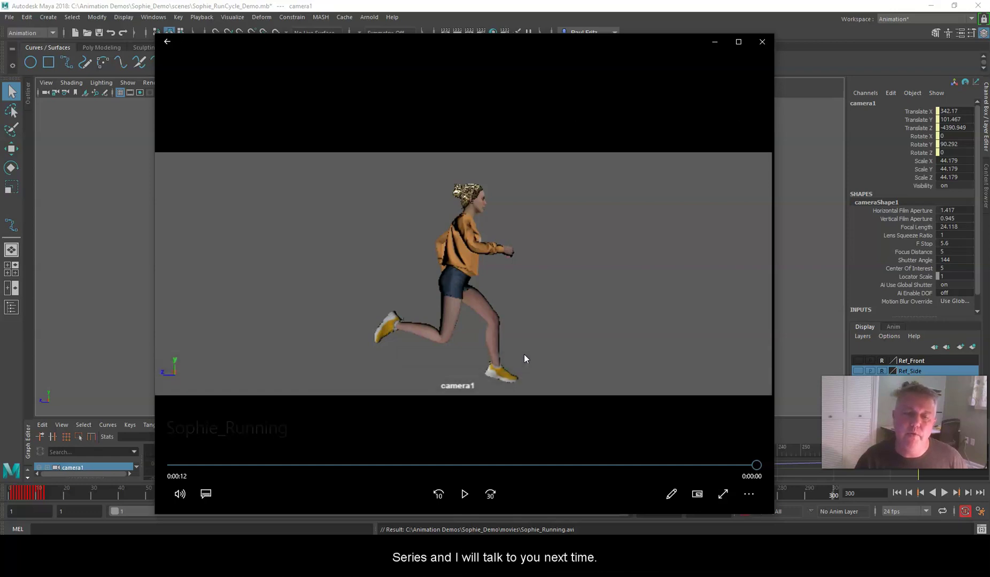
left_click(503, 292)
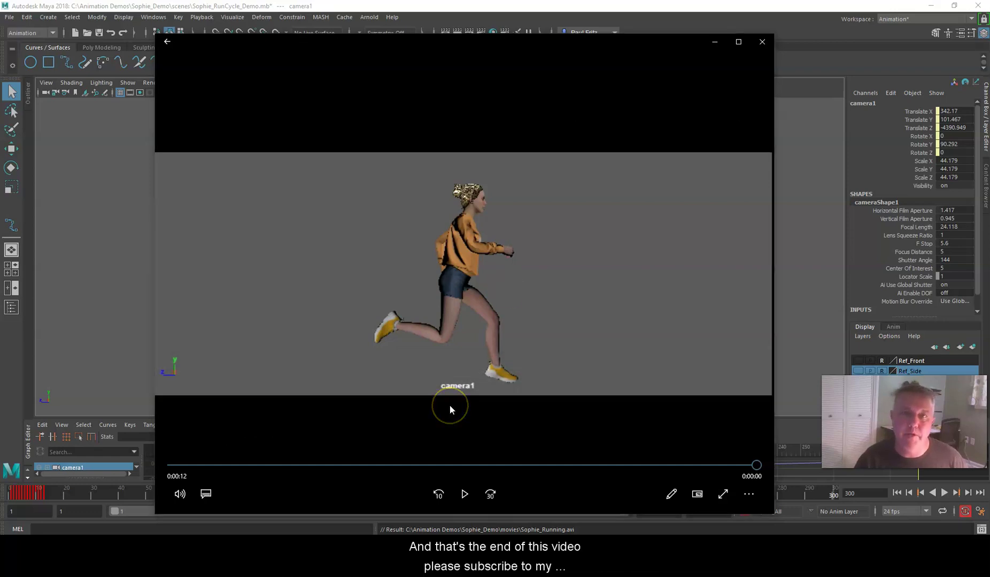